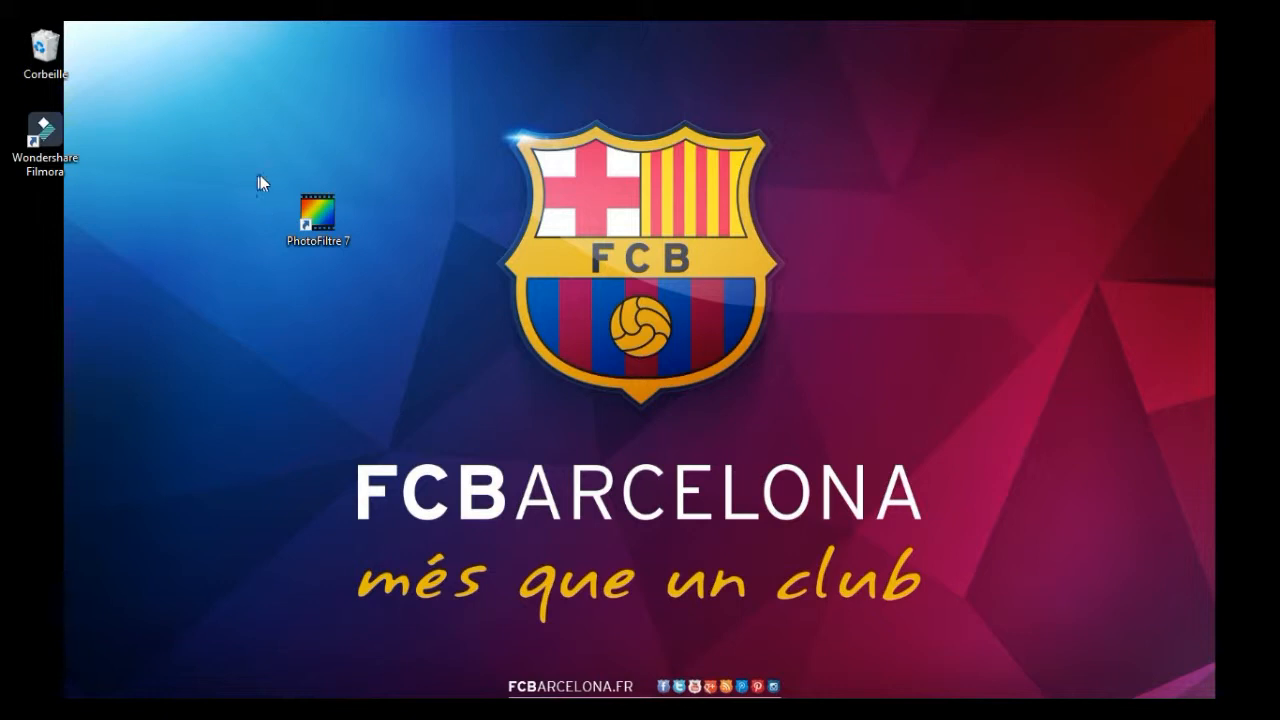
Launch PhotoFiltre 7, then enlarge the Photos window to examine the finished Fortnite_KeyArt_1080p.png thumbnail as a reference
{"action": "double_click", "coordinate": [325, 218]}
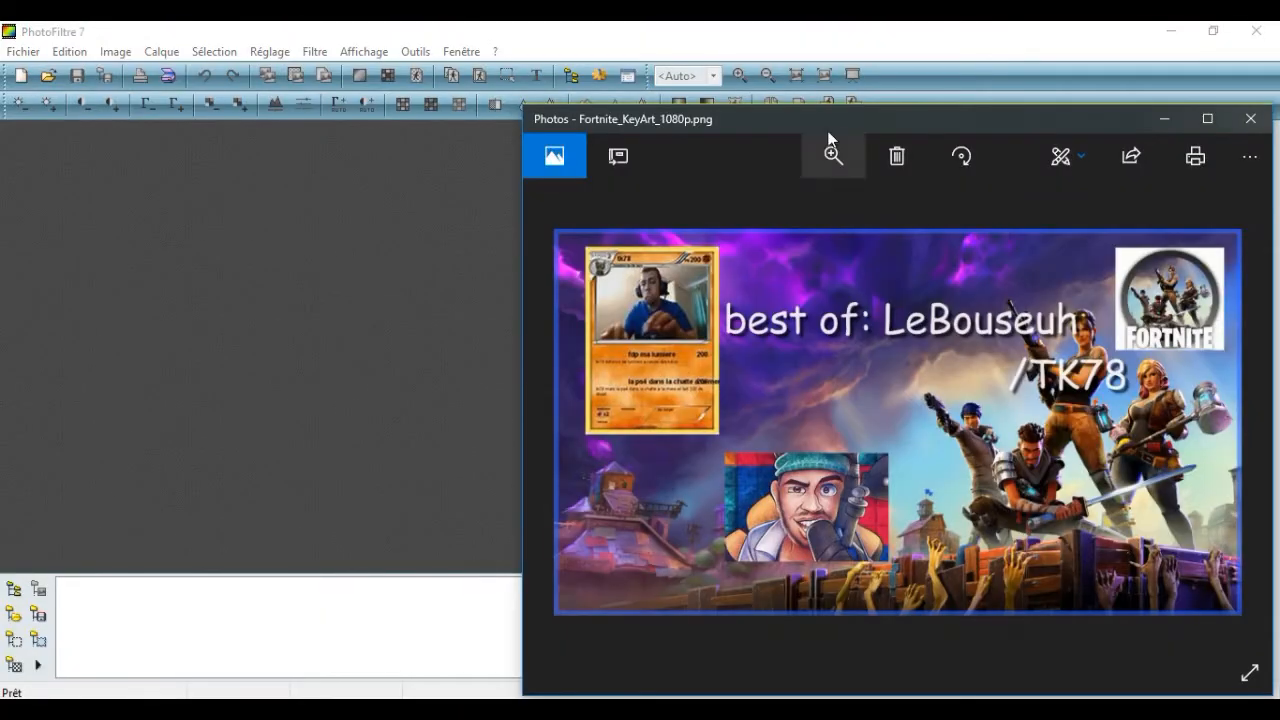
{"action": "left_click_drag", "start_coordinate": [829, 140], "coordinate": [598, 104]}
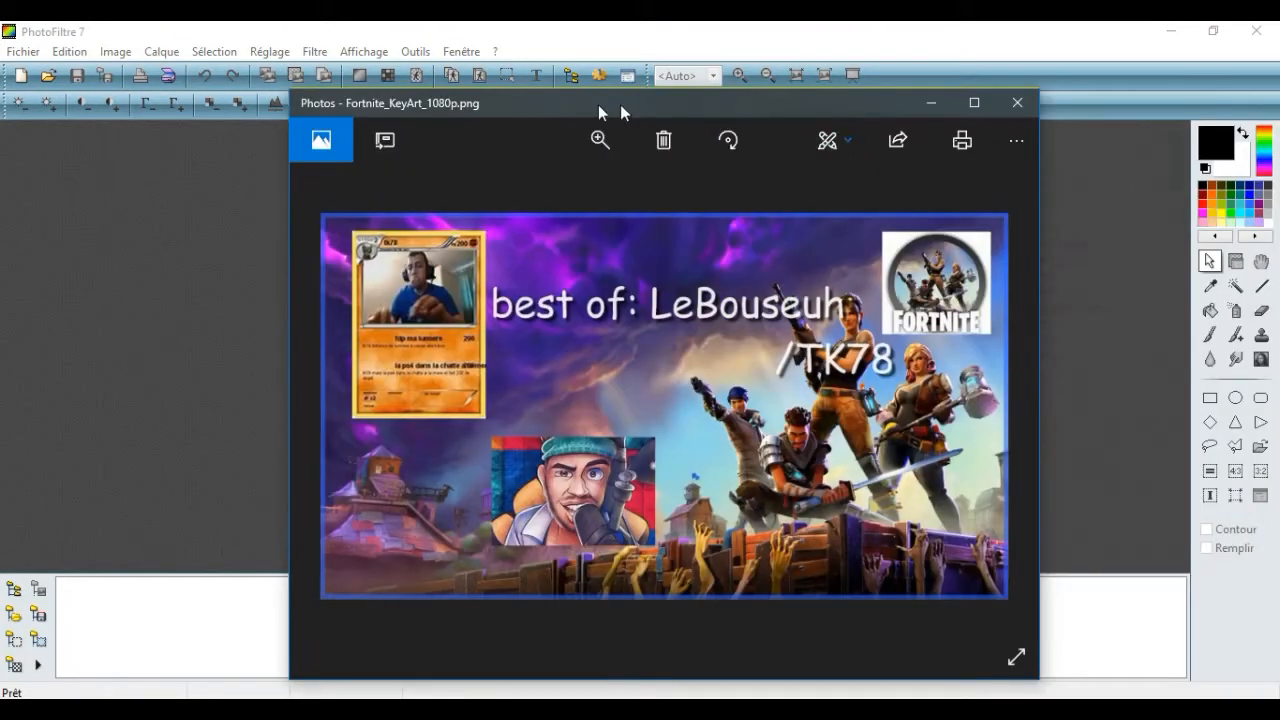
{"action": "left_click_drag", "start_coordinate": [1040, 242], "coordinate": [1110, 240]}
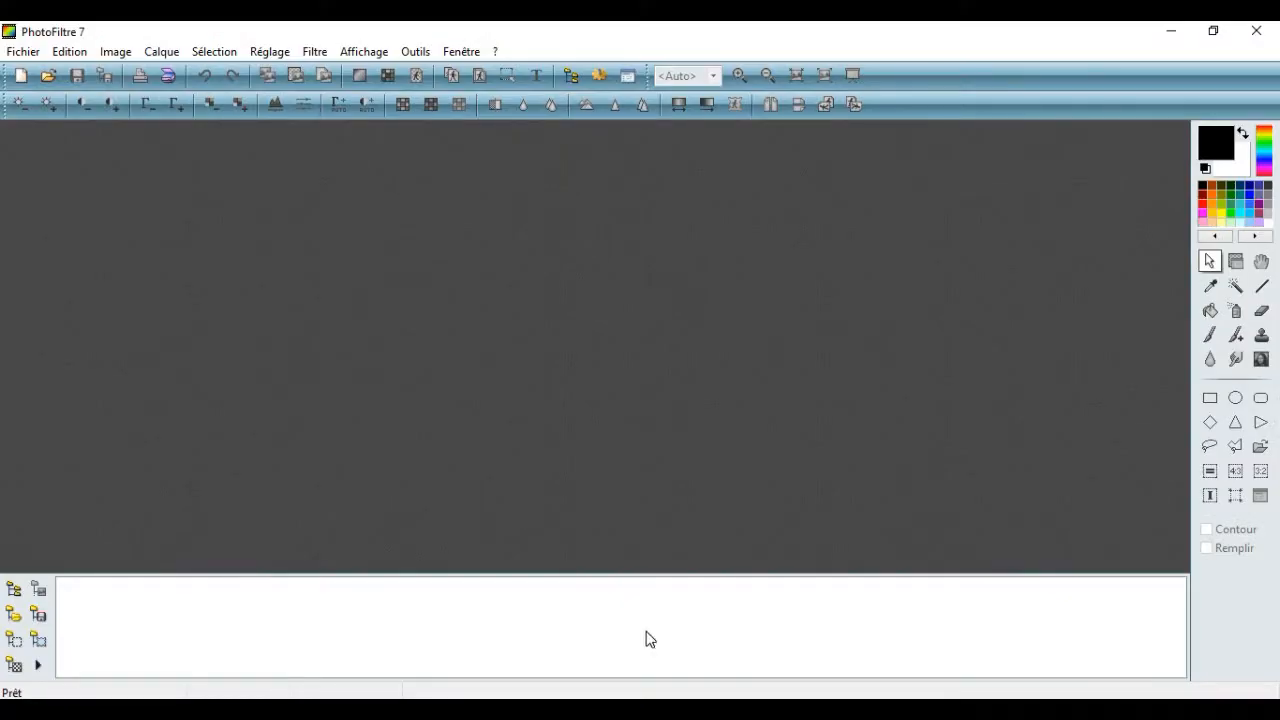
Browse the "best of" folder in Images as thumbnails and open Fortnite_KeyArt_1080p.0.jpg as the background image
{"action": "right_click", "coordinate": [200, 632]}
{"action": "mouse_move", "coordinate": [278, 395]}
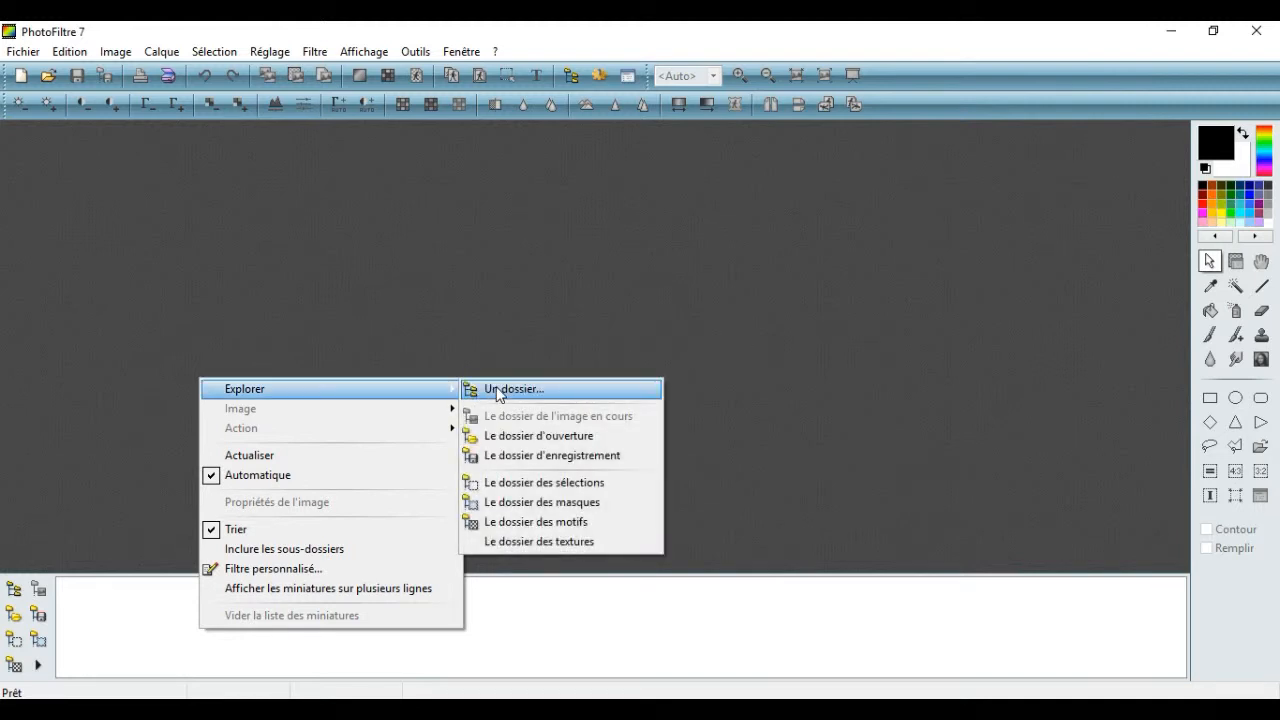
{"action": "left_click", "coordinate": [498, 390]}
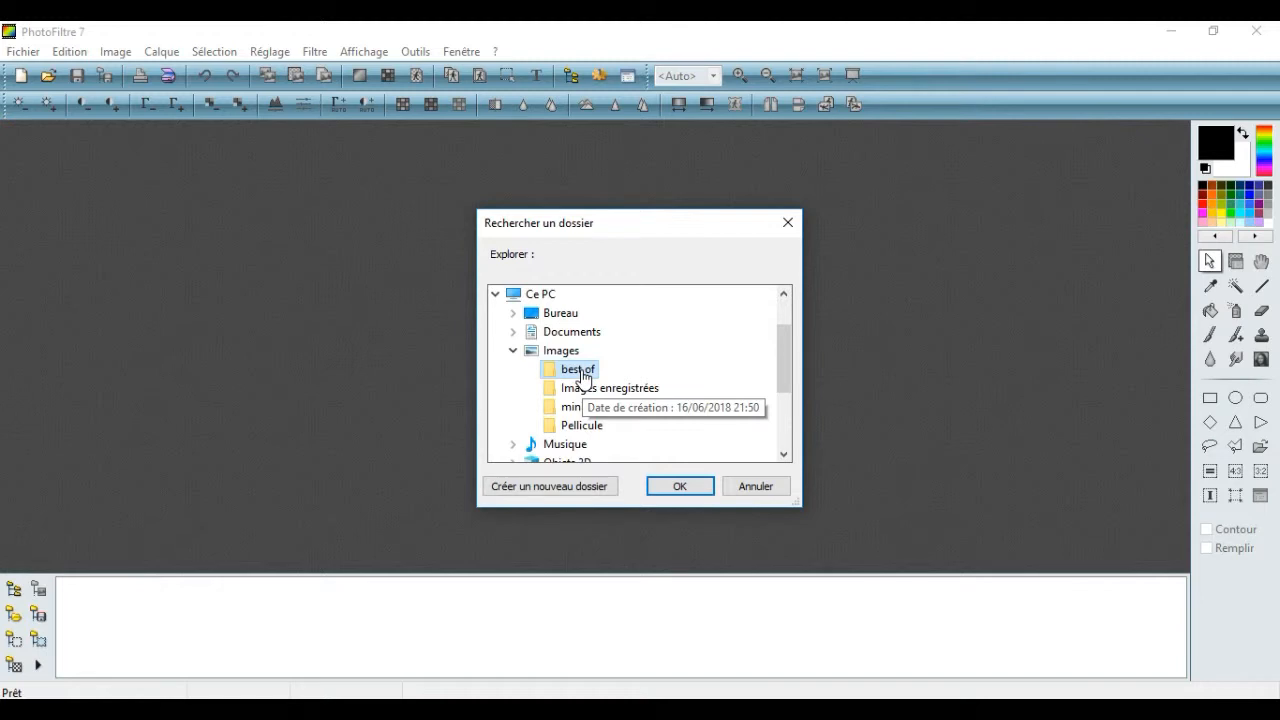
{"action": "left_click", "coordinate": [680, 487]}
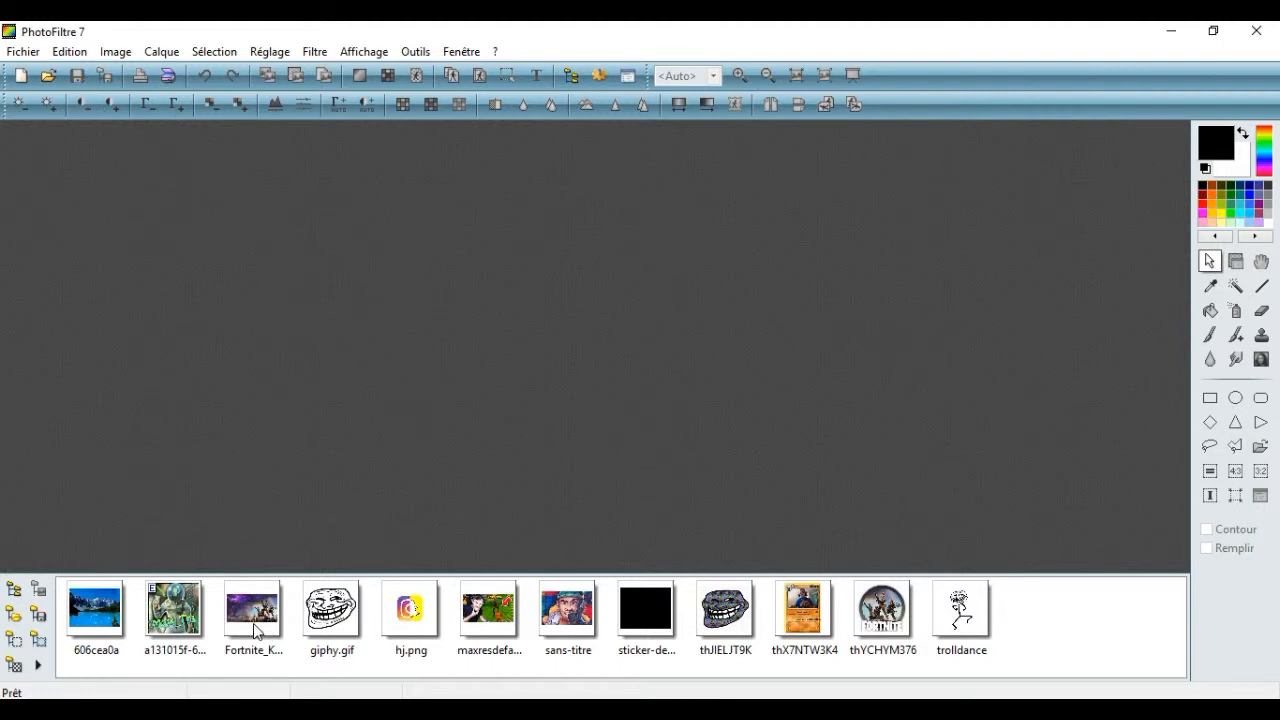
{"action": "left_click_drag", "start_coordinate": [250, 610], "coordinate": [282, 383]}
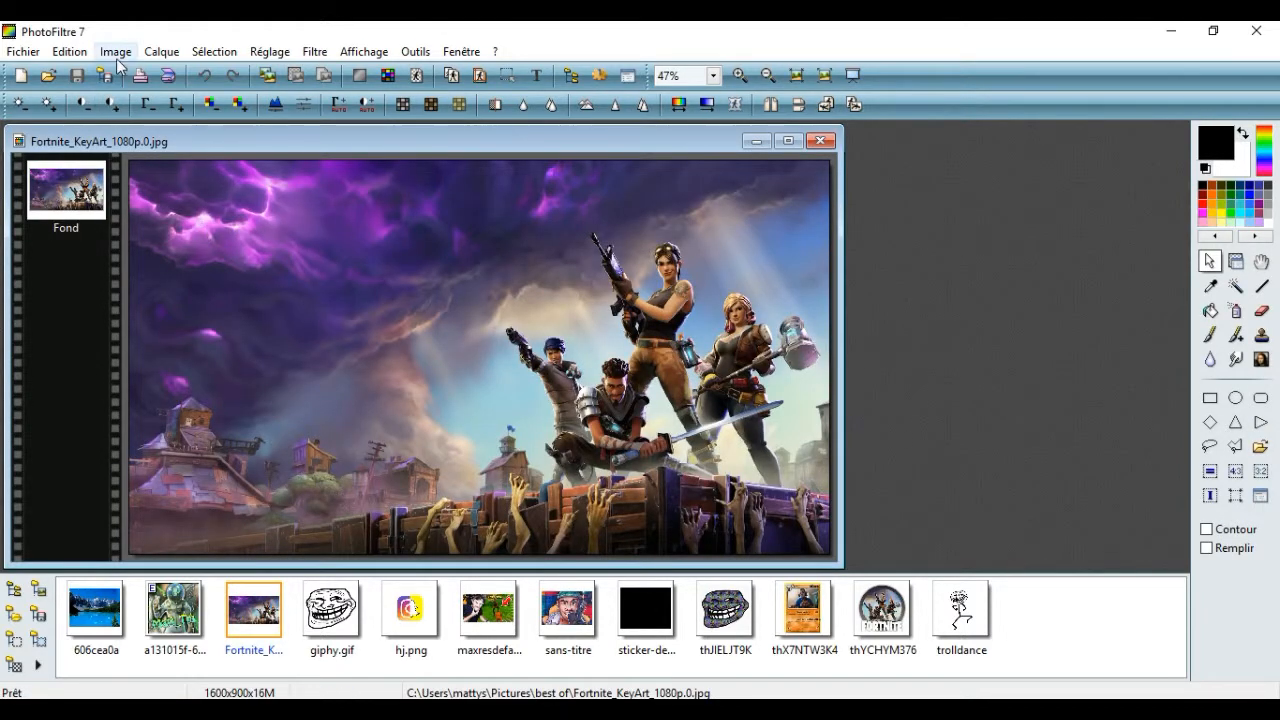
Resize the Fortnite background image to 1280 × 720 pixels, keeping its proportions
{"action": "left_click", "coordinate": [116, 52]}
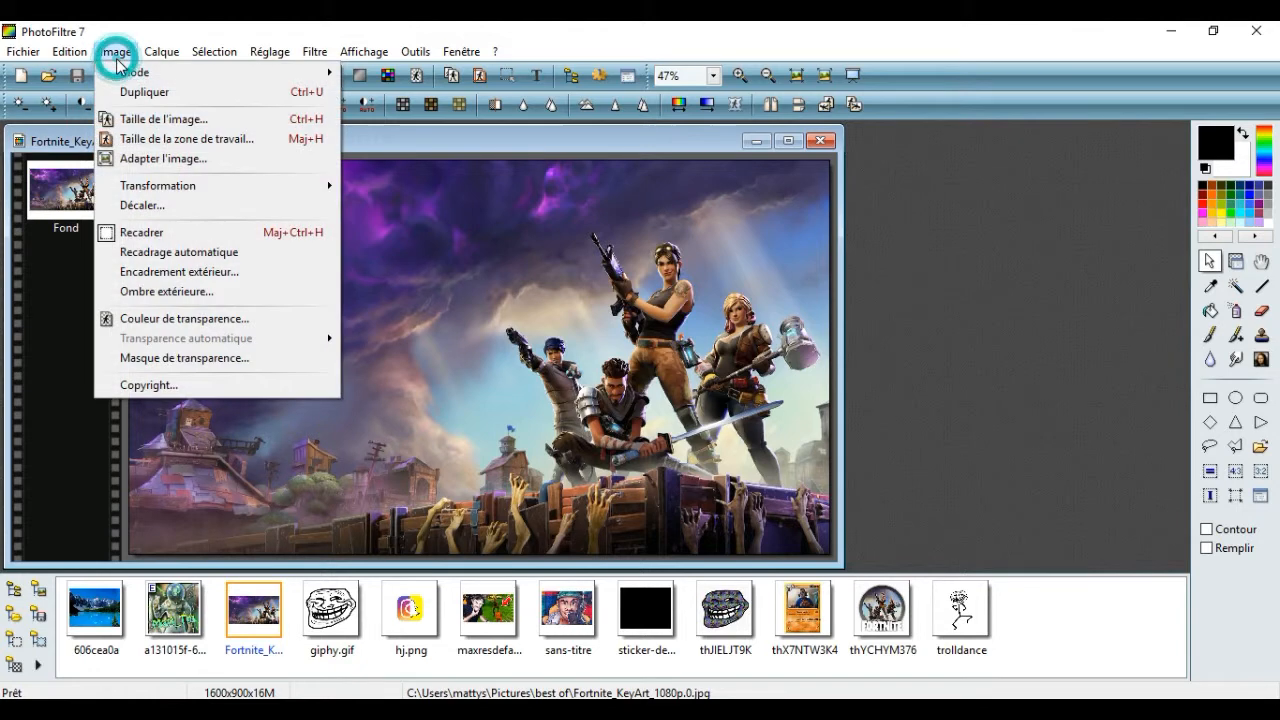
{"action": "left_click", "coordinate": [170, 120]}
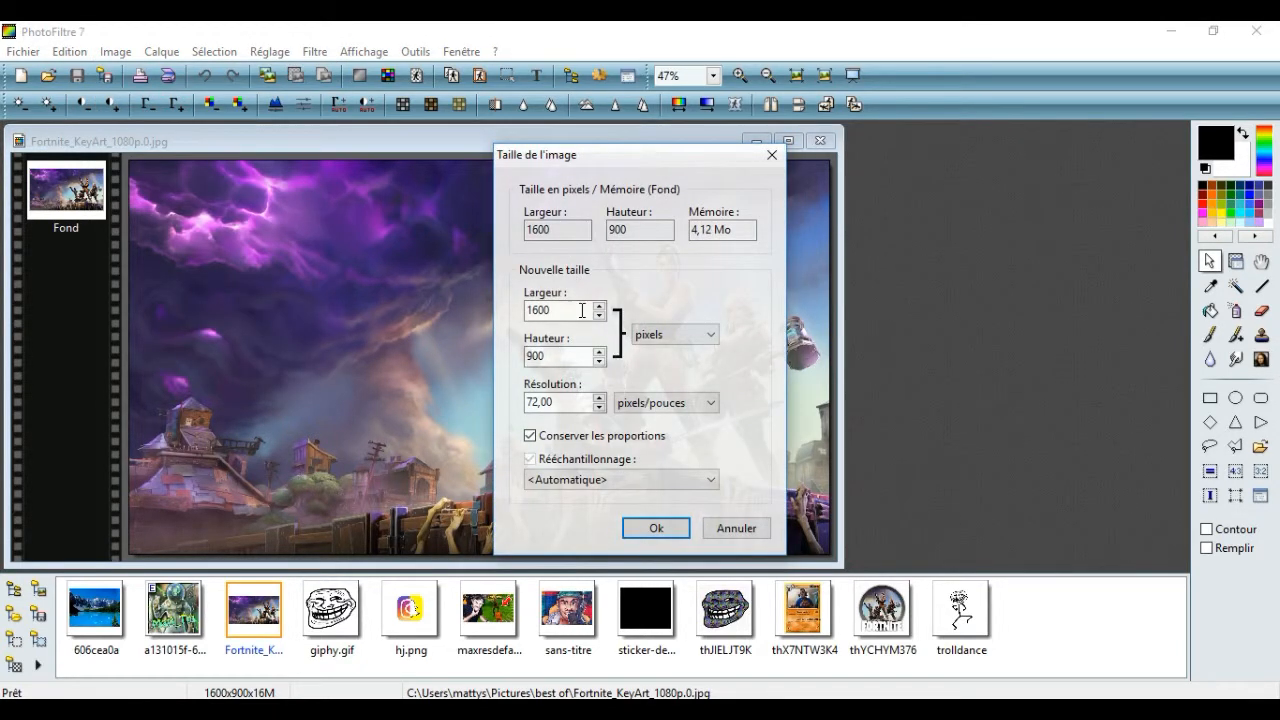
{"action": "left_click", "coordinate": [575, 314]}
{"action": "left_click_drag", "start_coordinate": [580, 314], "coordinate": [527, 310]}
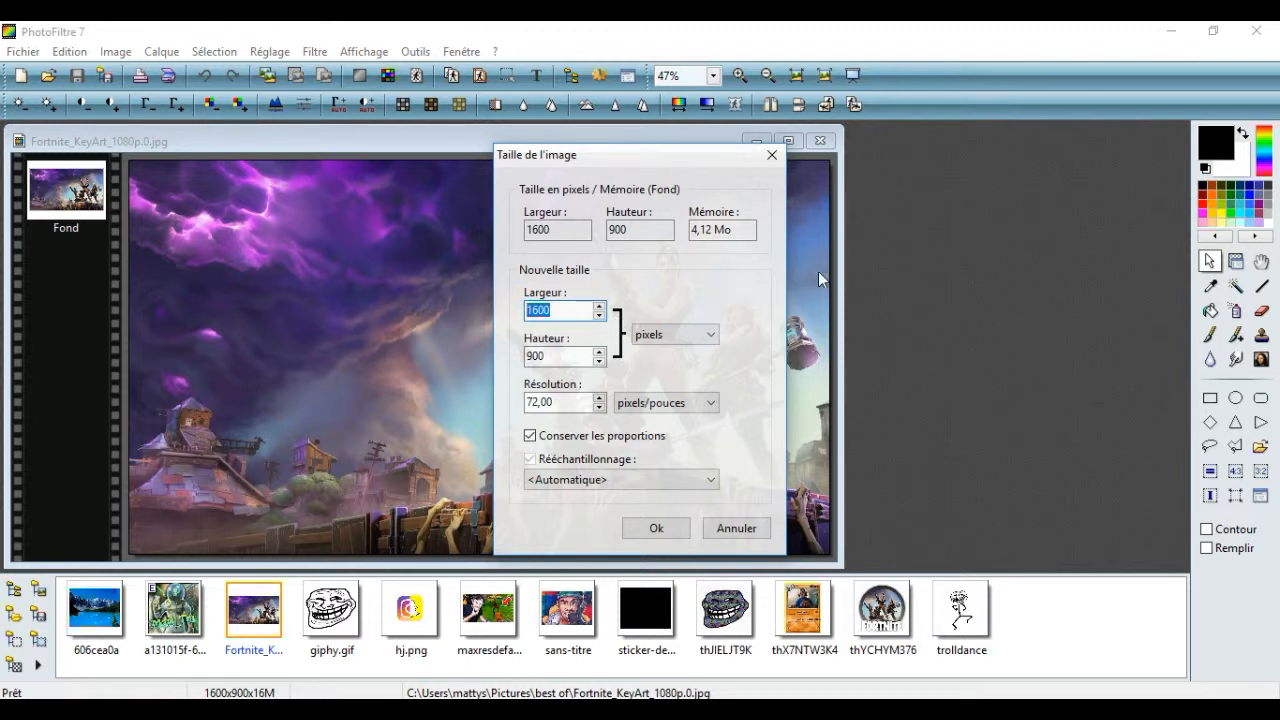
{"action": "left_click", "coordinate": [877, 274]}
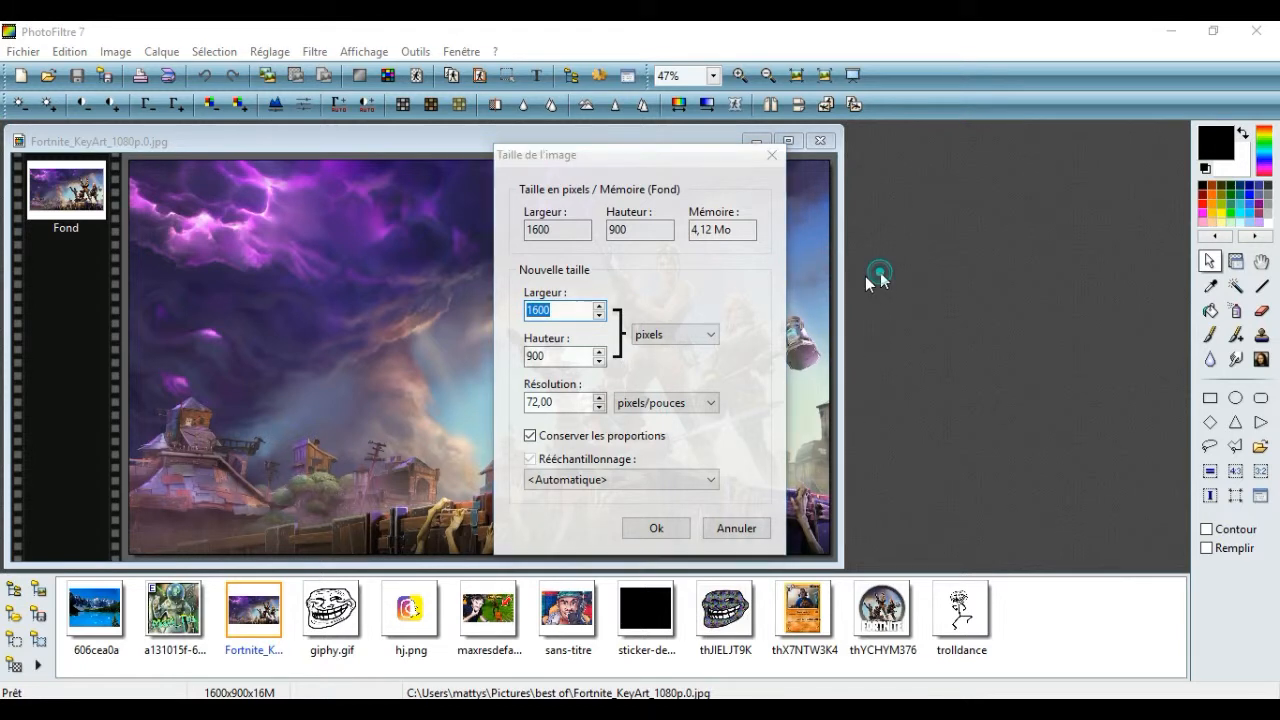
{"action": "left_click", "coordinate": [568, 310]}
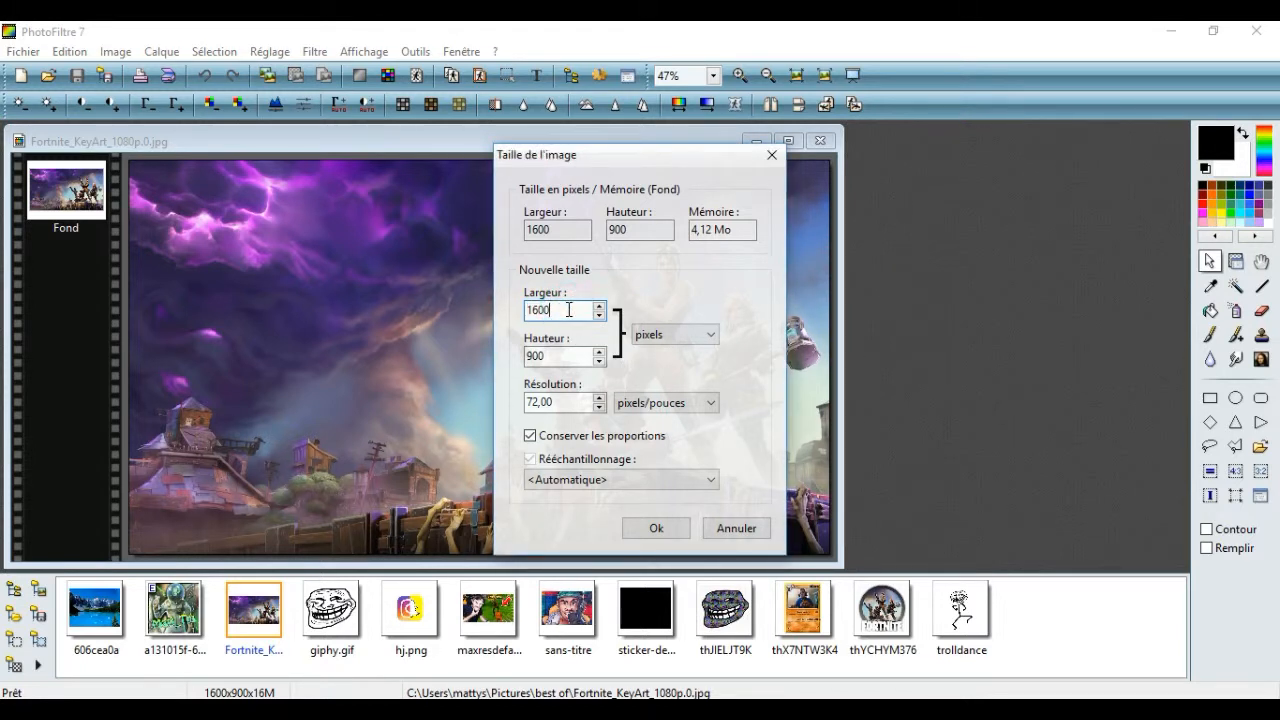
{"action": "left_click_drag", "start_coordinate": [569, 310], "coordinate": [518, 319]}
{"action": "key", "text": "BackSpace"}
{"action": "type", "text": "1"}
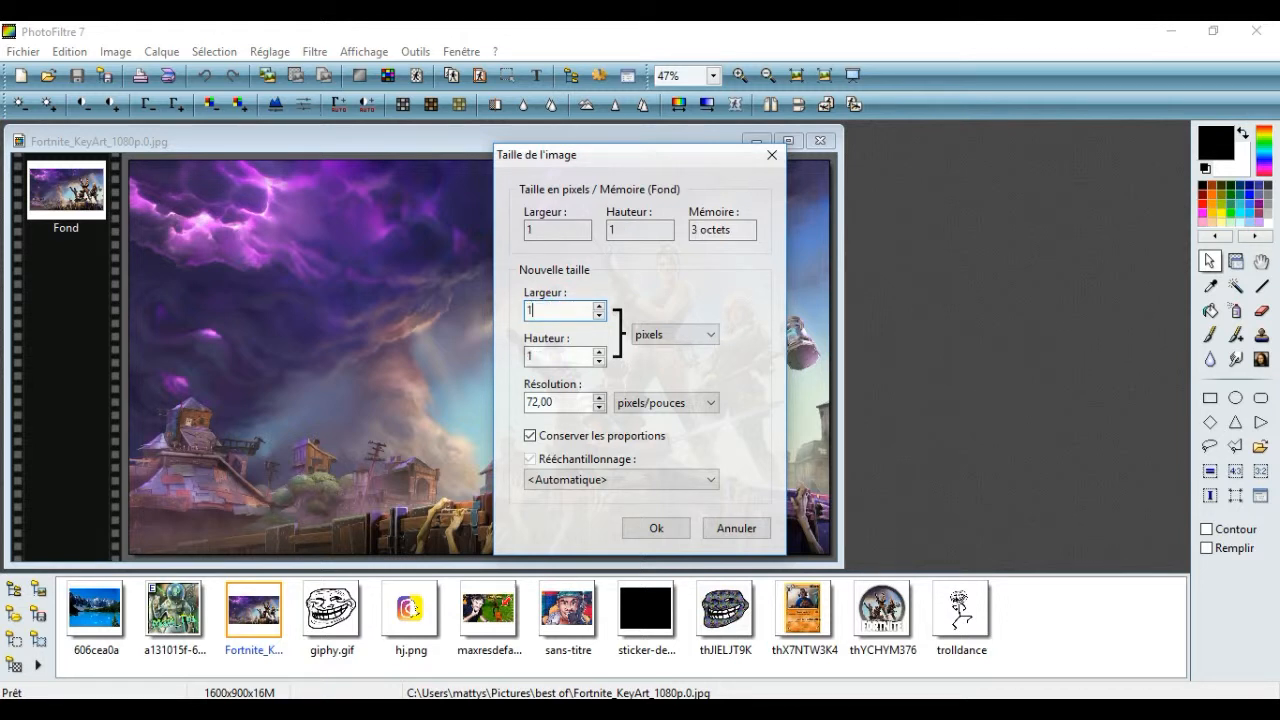
{"action": "type", "text": "280"}
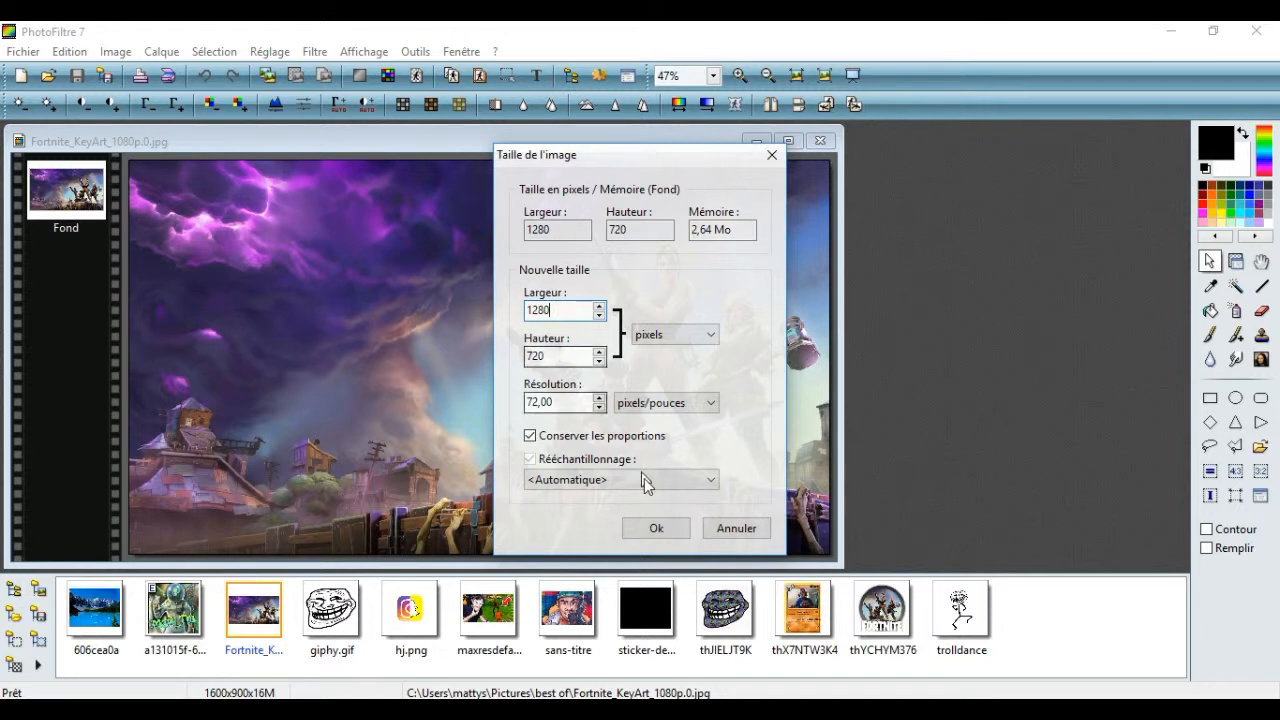
{"action": "left_click", "coordinate": [657, 529]}
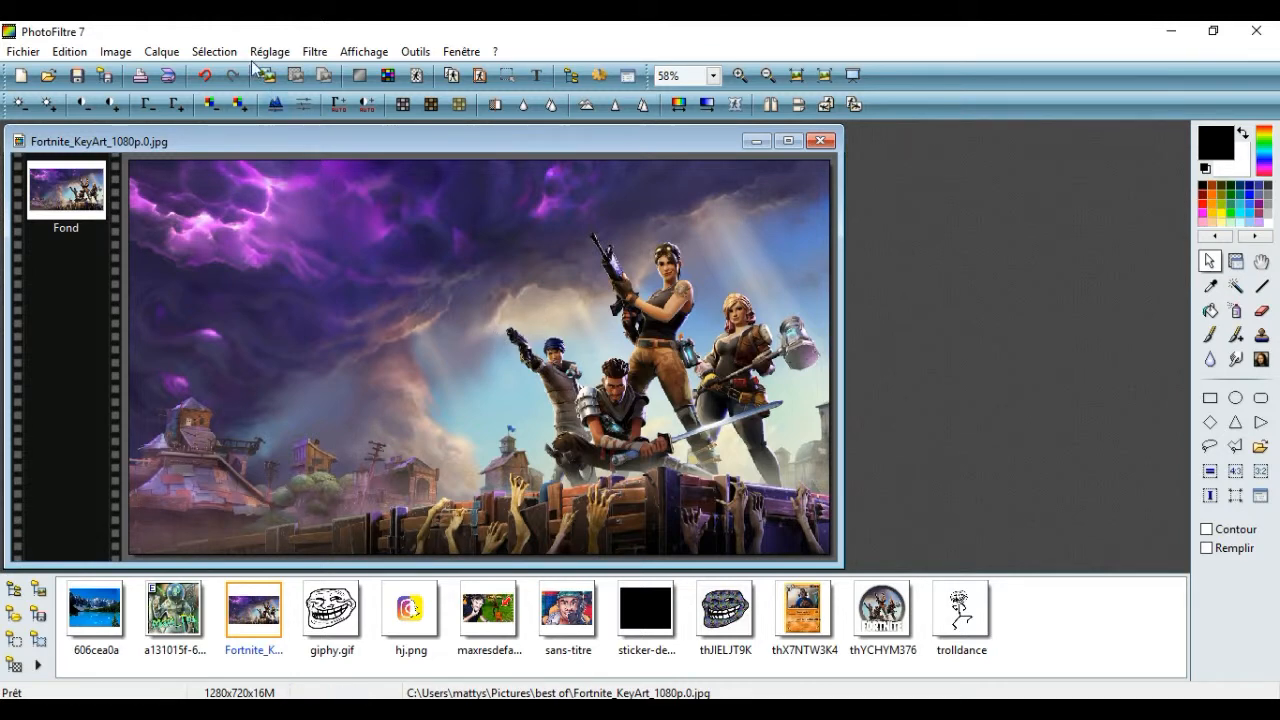
Apply the Raviver les couleurs filter to the Fortnite background to make its colours more vivid
{"action": "left_click", "coordinate": [309, 50]}
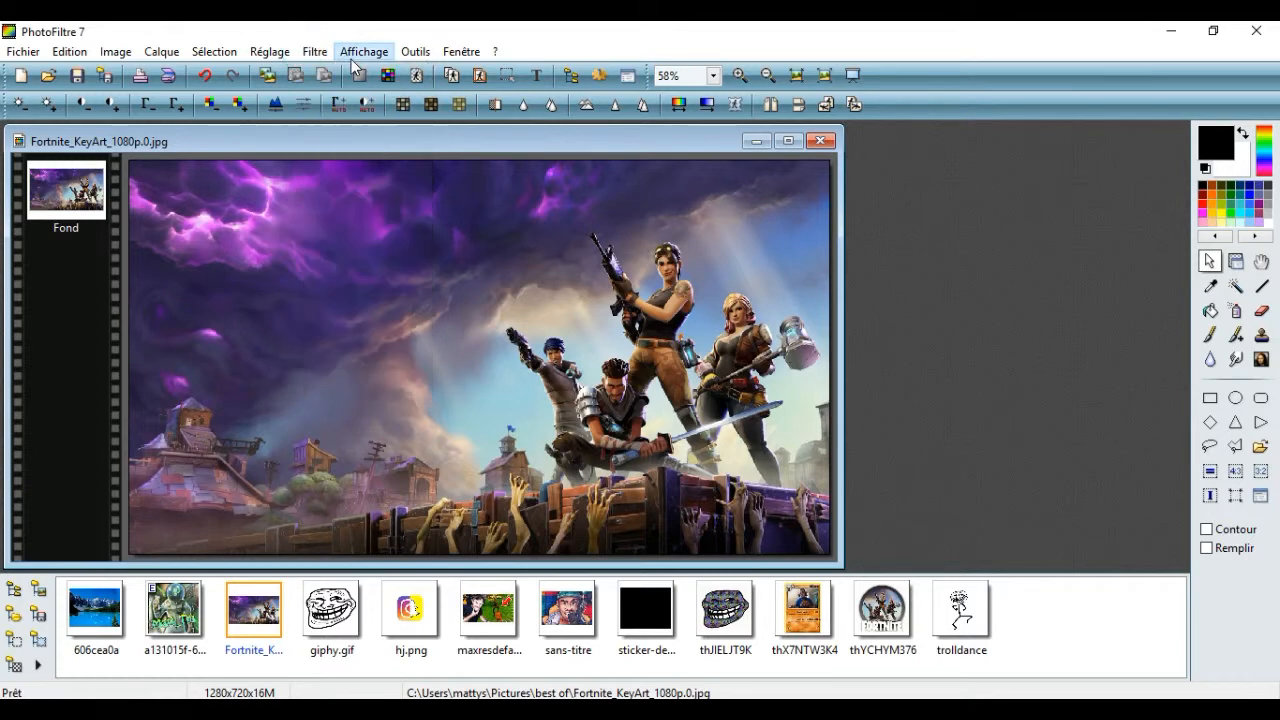
{"action": "mouse_move", "coordinate": [340, 73]}
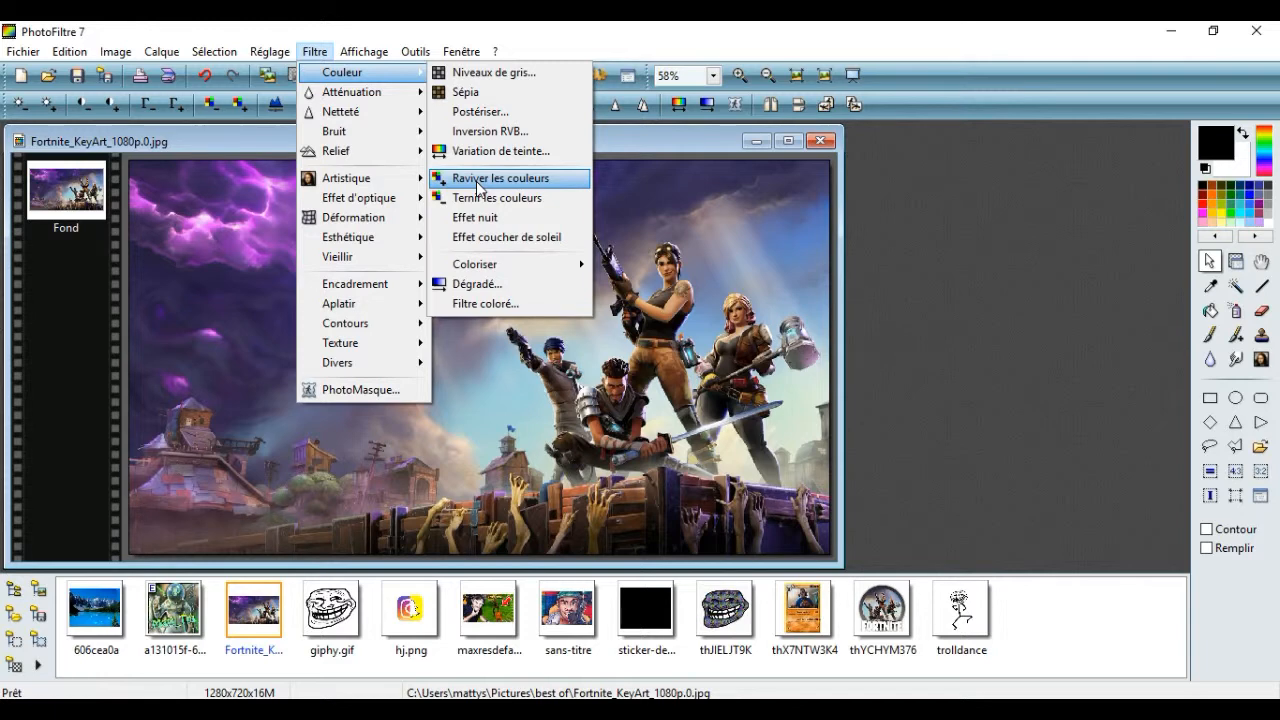
{"action": "left_click", "coordinate": [478, 181]}
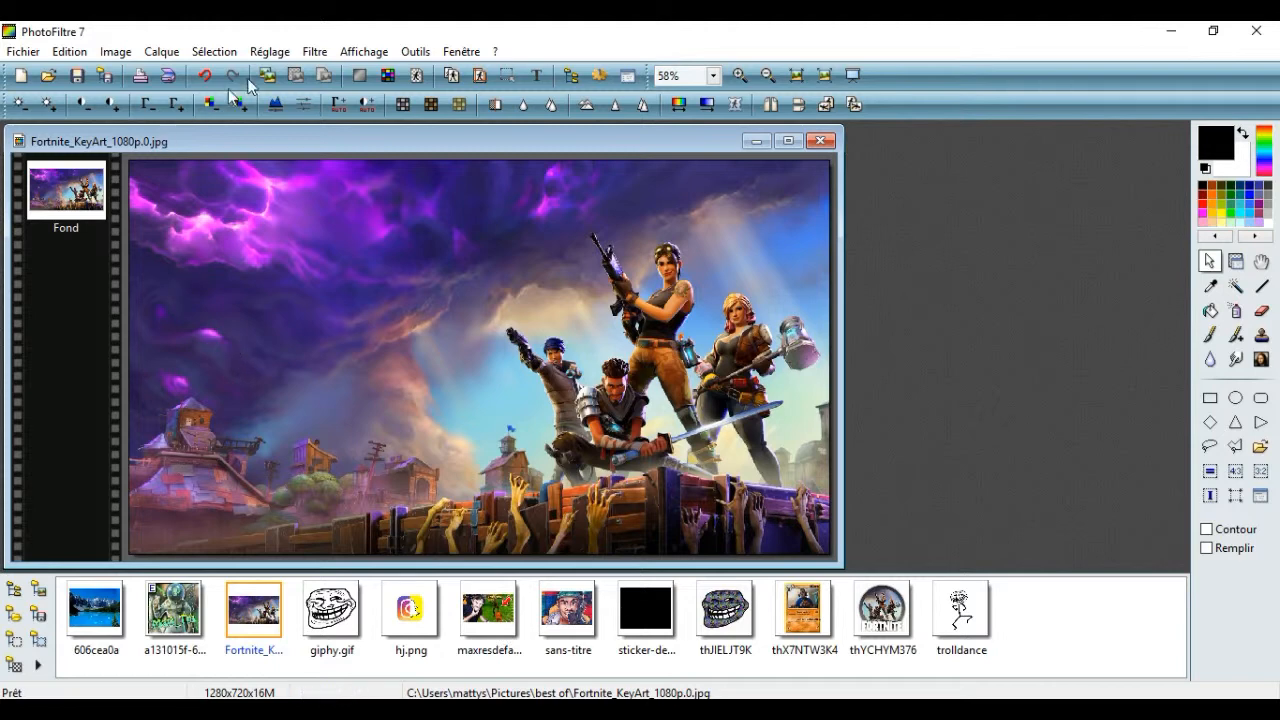
Add a simple cyan frame around the background with a thickness of 15 and 60% opacity
{"action": "left_click", "coordinate": [316, 51]}
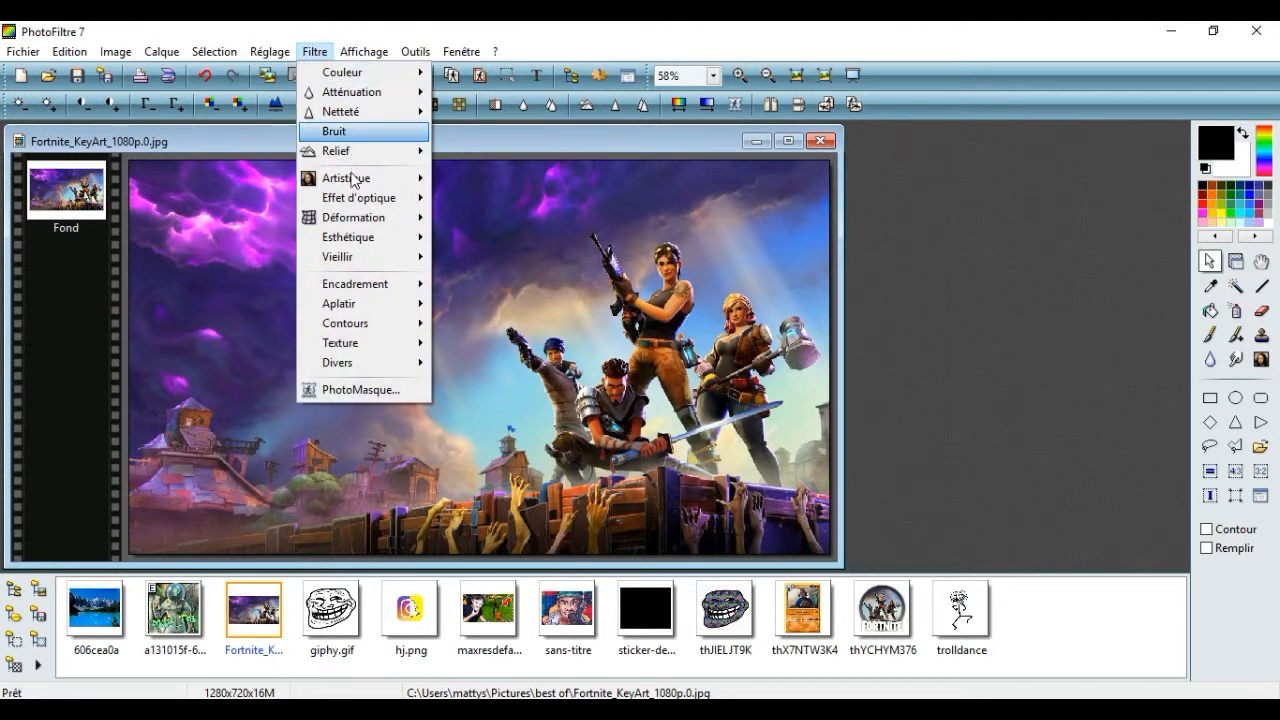
{"action": "mouse_move", "coordinate": [408, 287]}
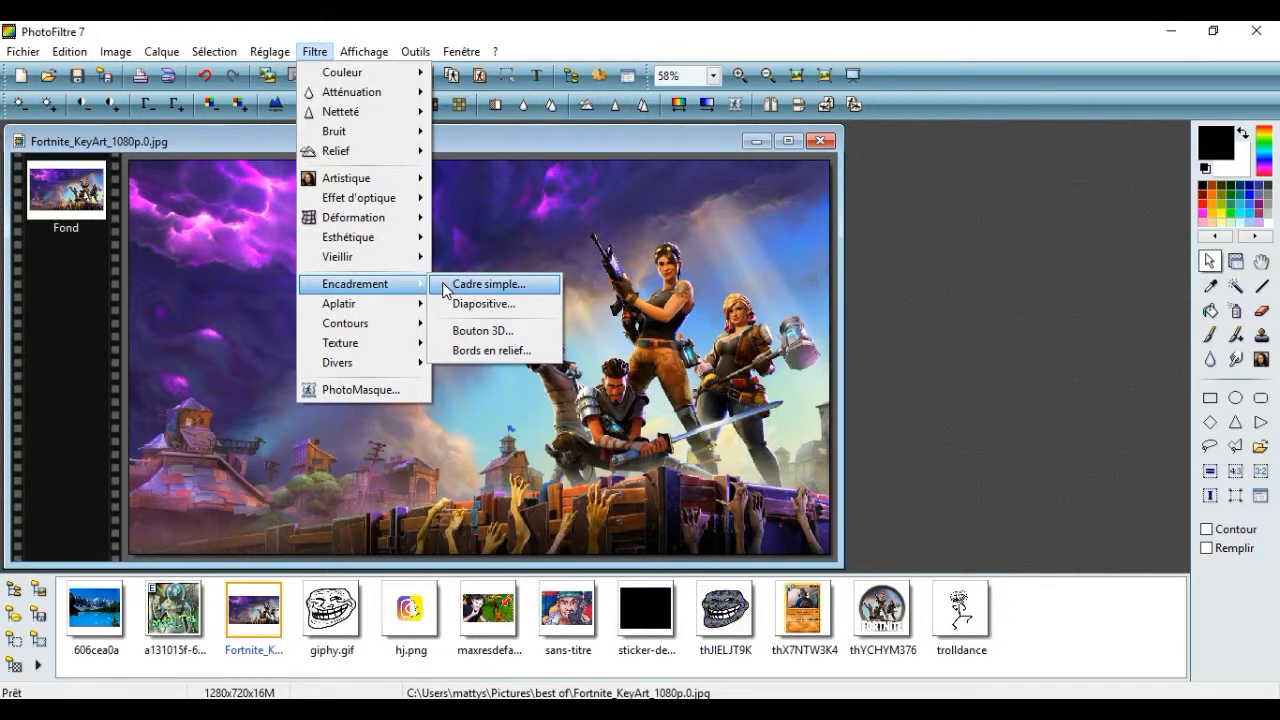
{"action": "left_click", "coordinate": [446, 287]}
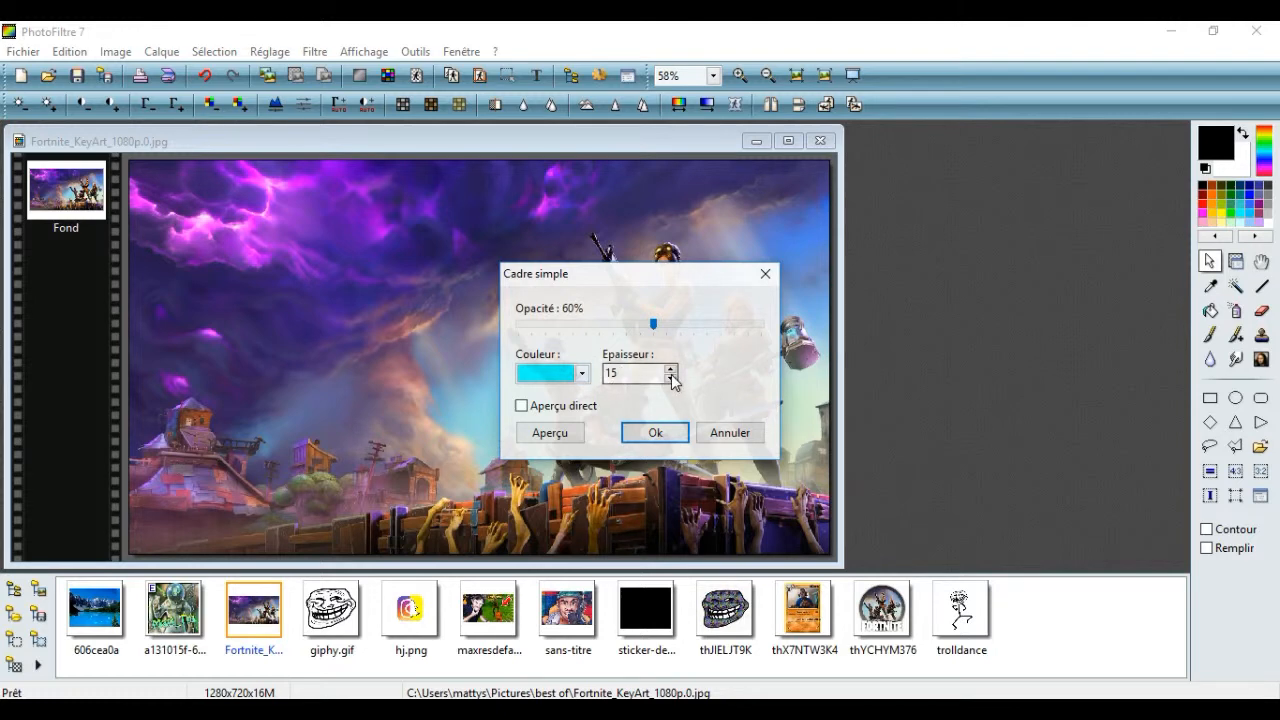
{"action": "left_click", "coordinate": [657, 438]}
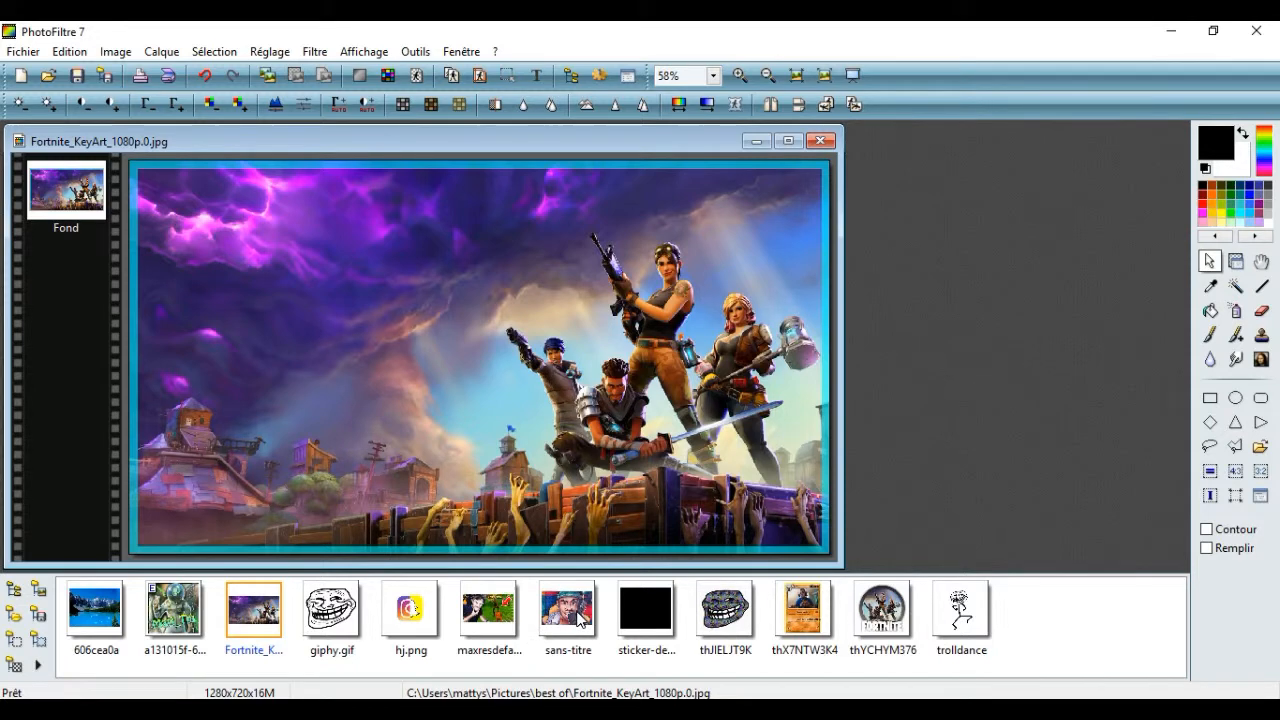
Check the reference thumbnail in Photos, then add the sans-titre portrait as a layer in the lower-left area of the background
{"action": "left_click", "coordinate": [590, 709]}
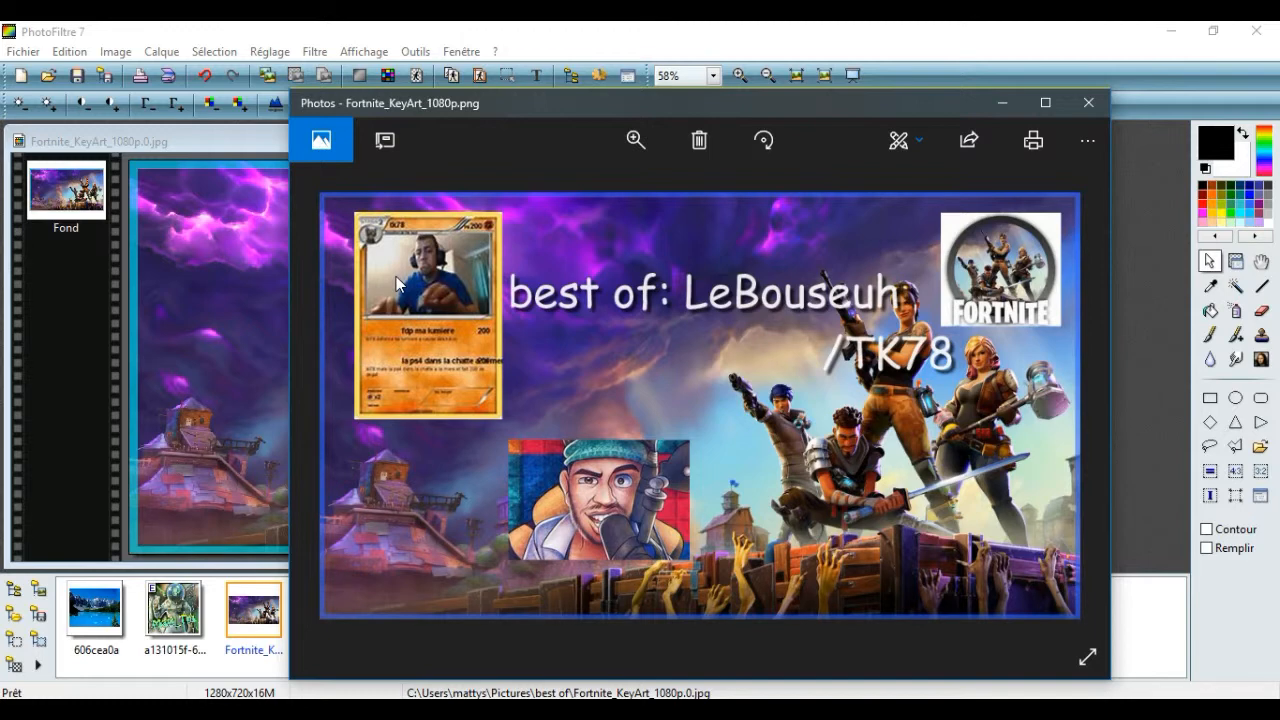
{"action": "left_click", "coordinate": [999, 103]}
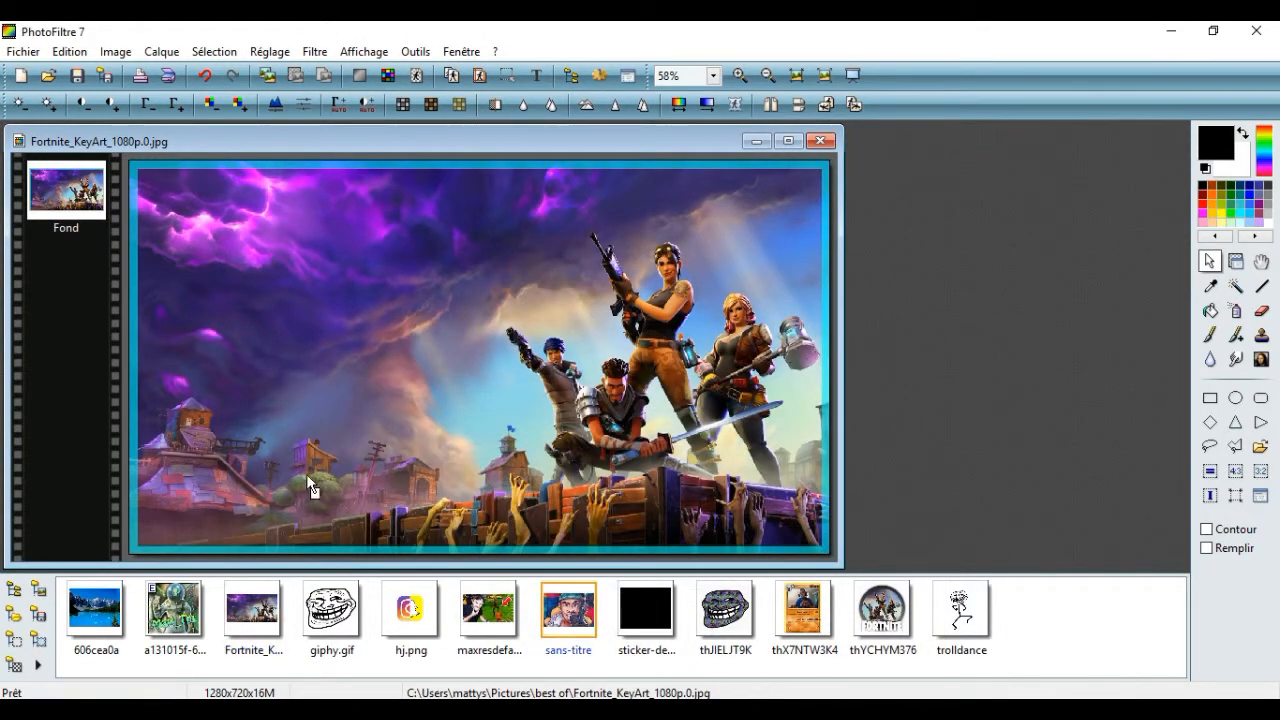
{"action": "key", "text": "ctrl+v"}
{"action": "left_click_drag", "start_coordinate": [506, 356], "coordinate": [297, 435]}
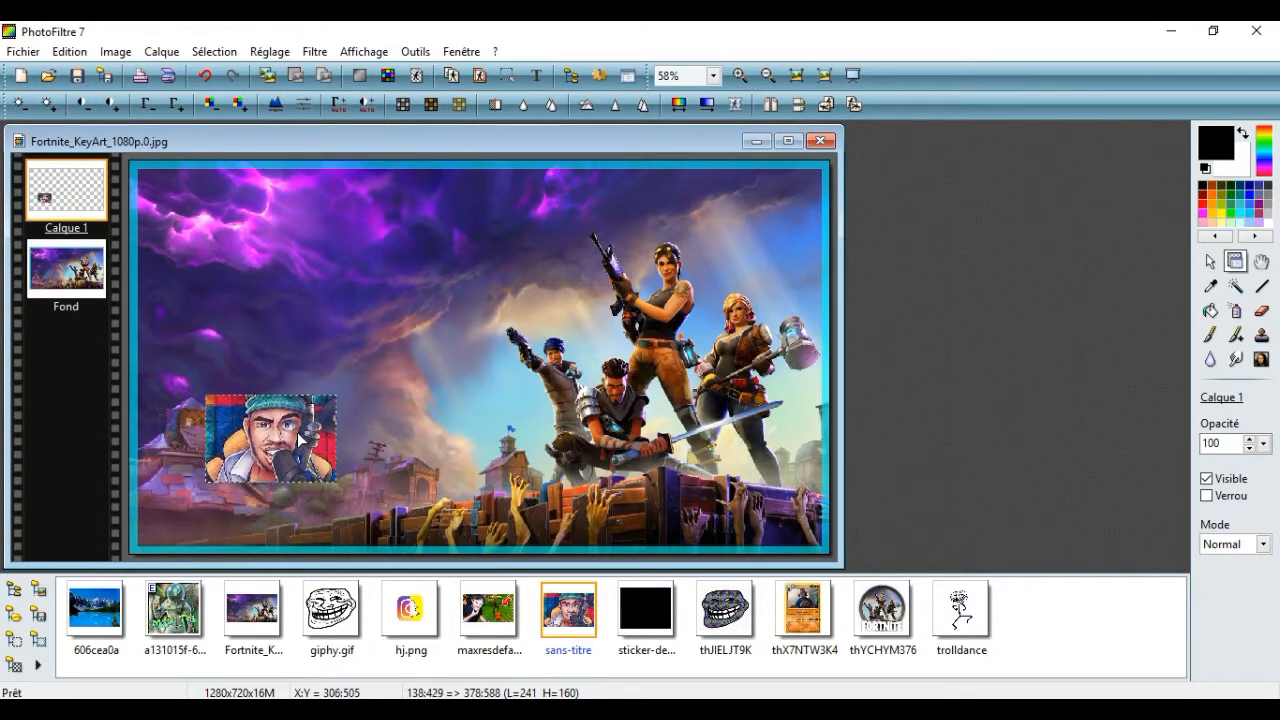
Enlarge the portrait layer to about 309 × 205 pixels and merge it with the layer below
{"action": "right_click", "coordinate": [295, 432]}
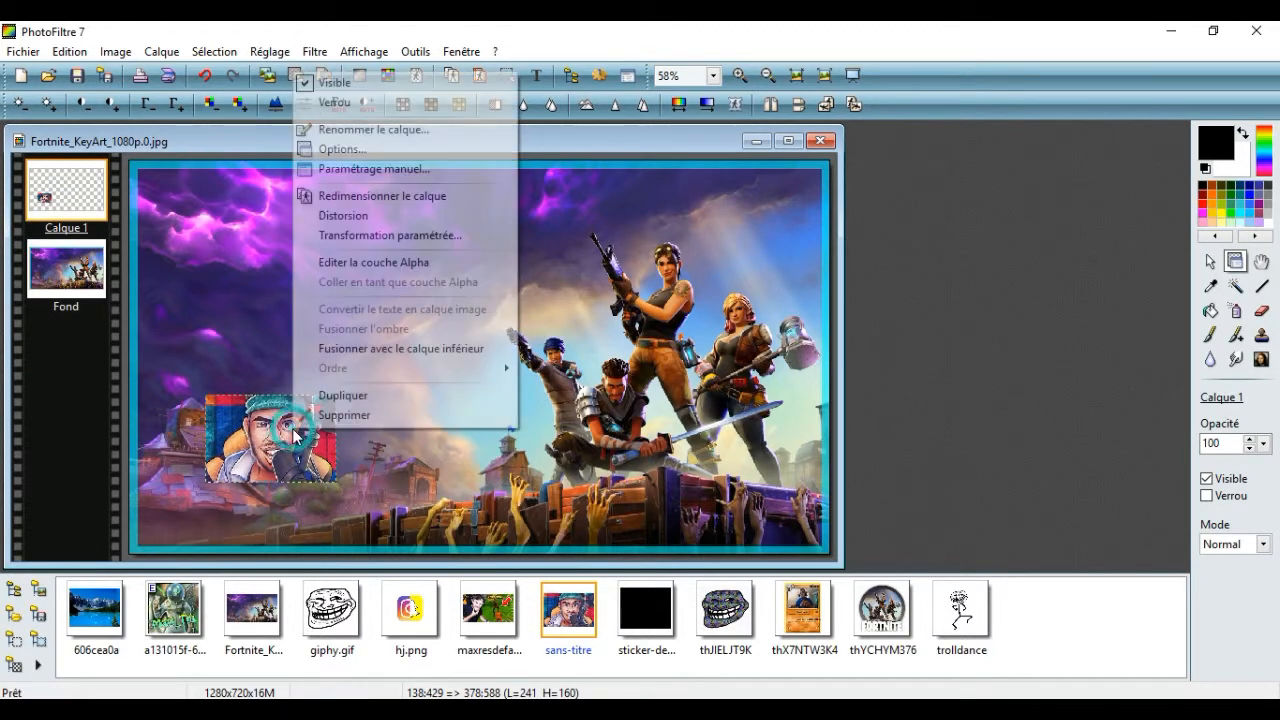
{"action": "left_click", "coordinate": [376, 196]}
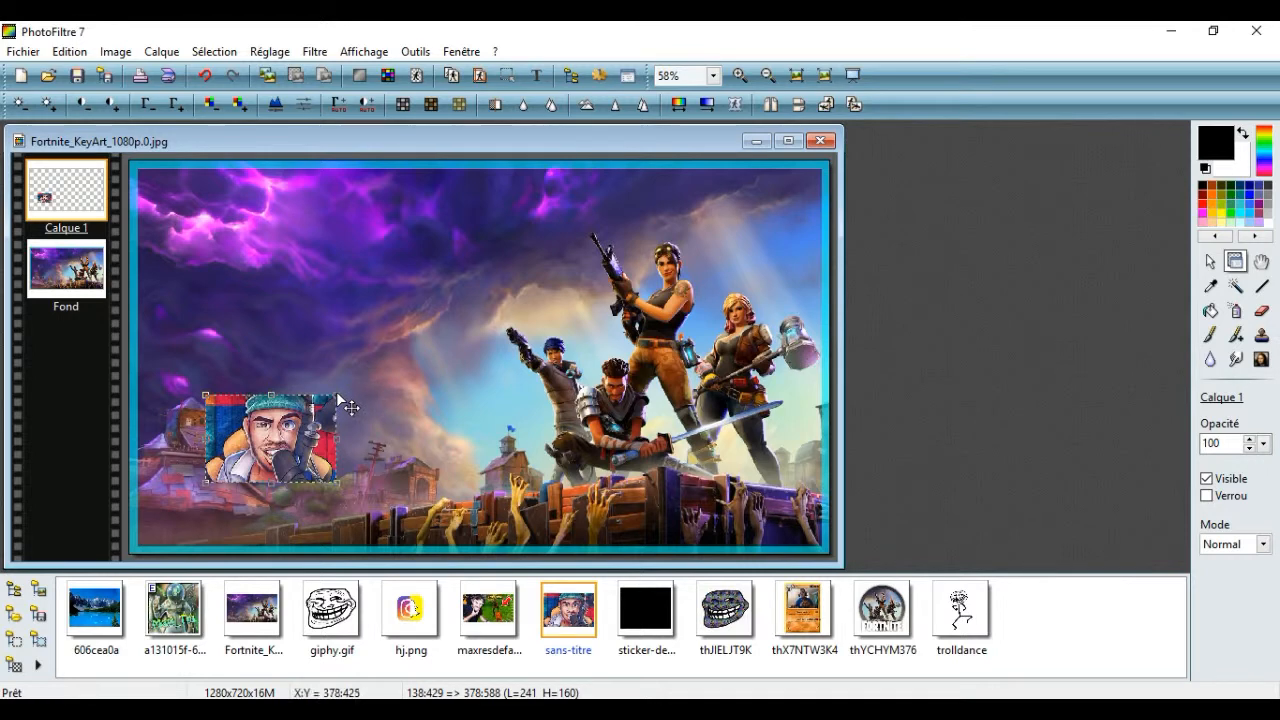
{"action": "left_click_drag", "start_coordinate": [347, 399], "coordinate": [378, 368]}
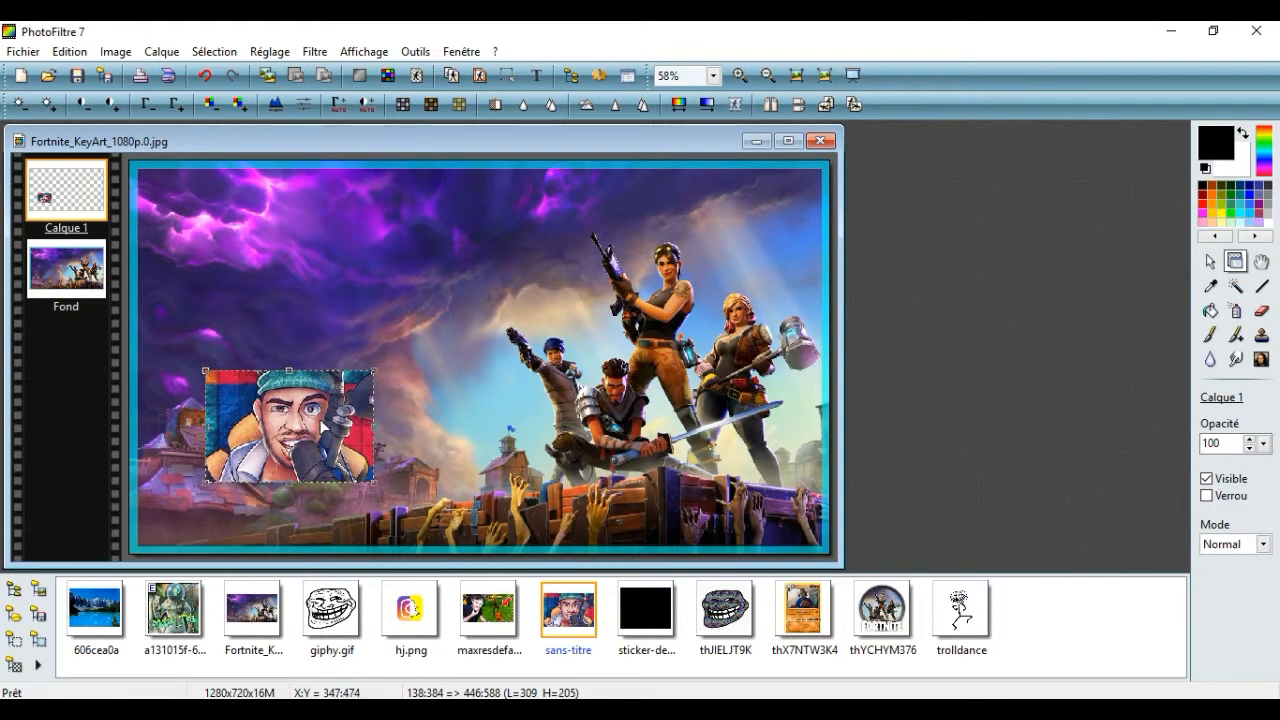
{"action": "right_click", "coordinate": [312, 426]}
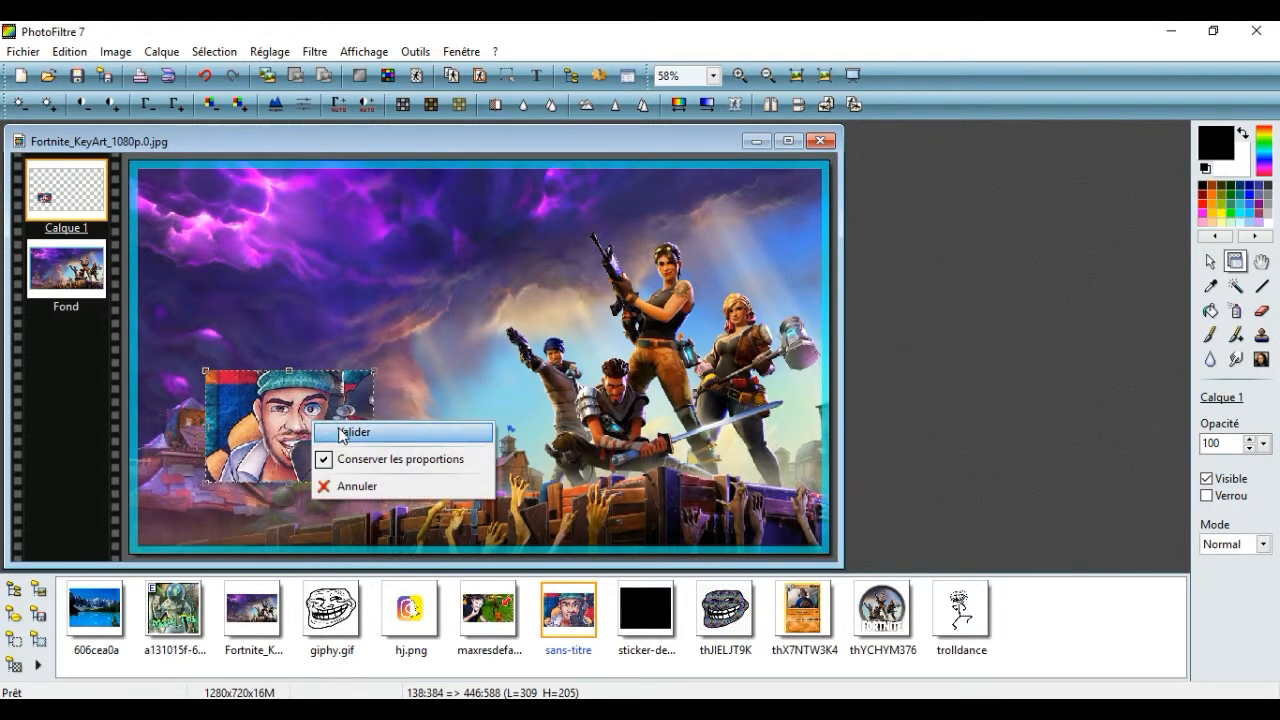
{"action": "left_click", "coordinate": [341, 433]}
{"action": "right_click", "coordinate": [323, 434]}
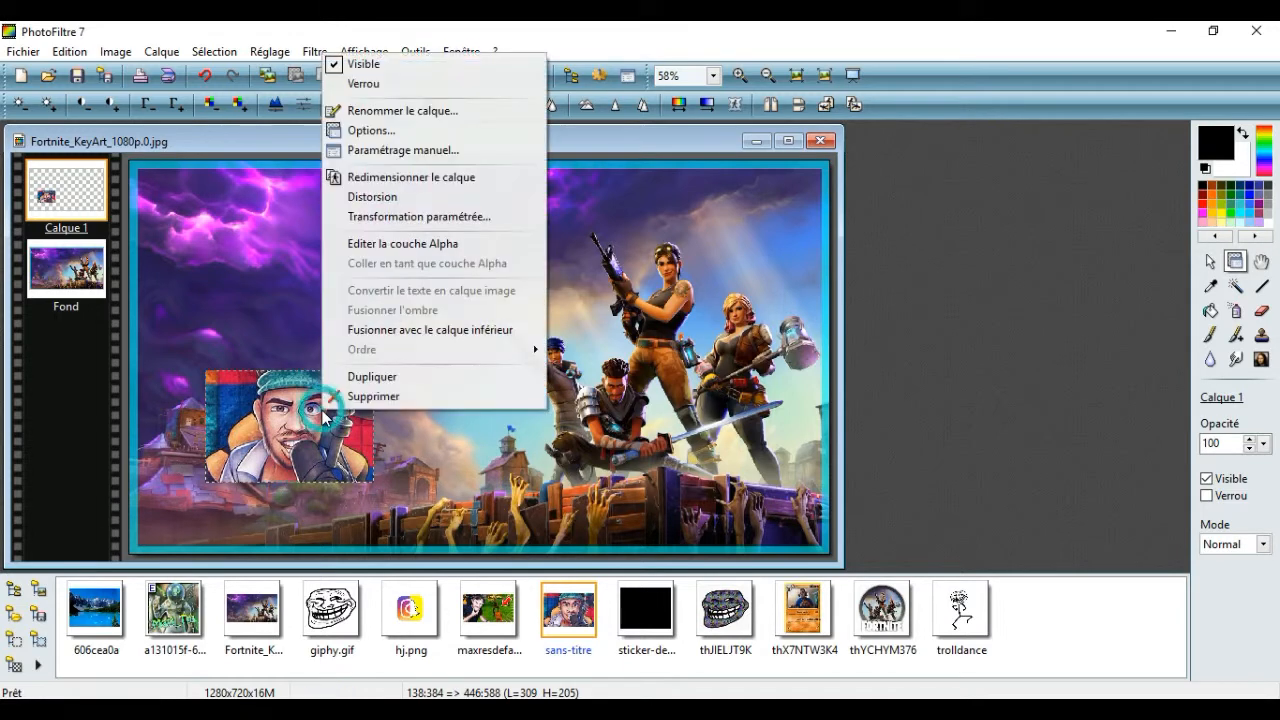
{"action": "left_click", "coordinate": [468, 330]}
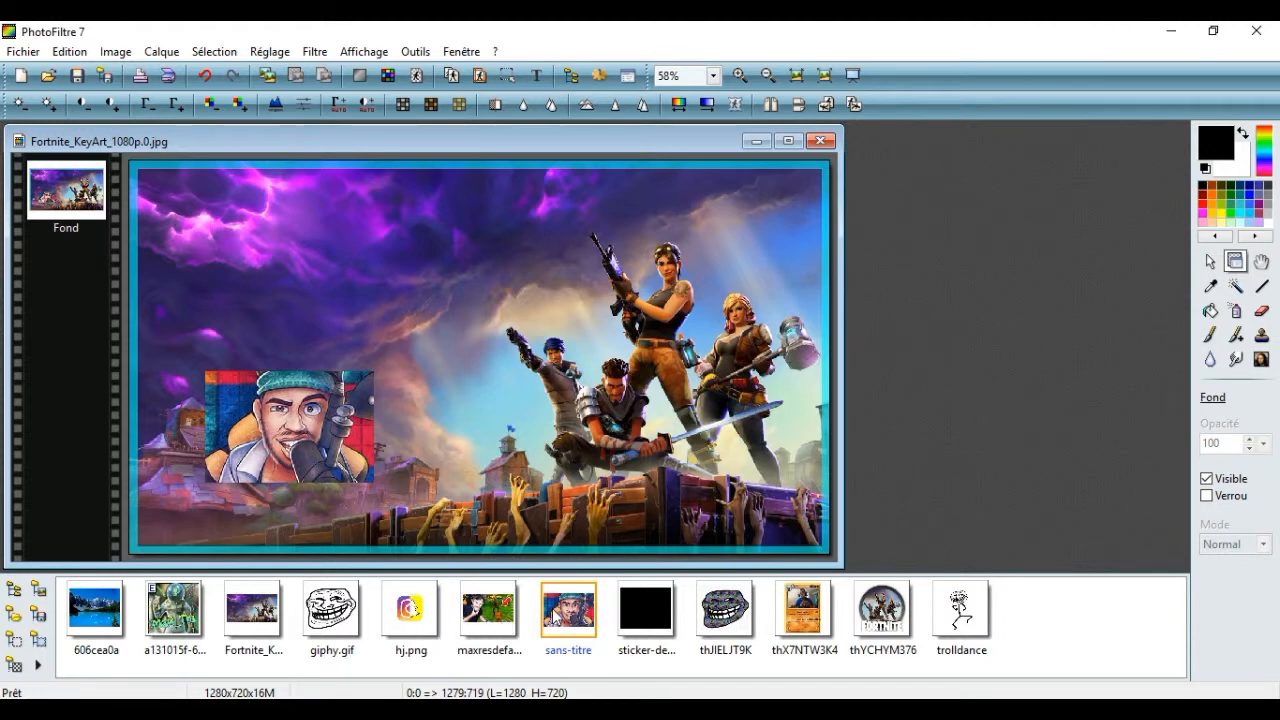
Add the thX7NTW3K4 card image as a layer in the upper-left area of the background, above the portrait
{"action": "left_click_drag", "start_coordinate": [807, 606], "coordinate": [247, 267]}
{"action": "left_click_drag", "start_coordinate": [466, 356], "coordinate": [265, 283]}
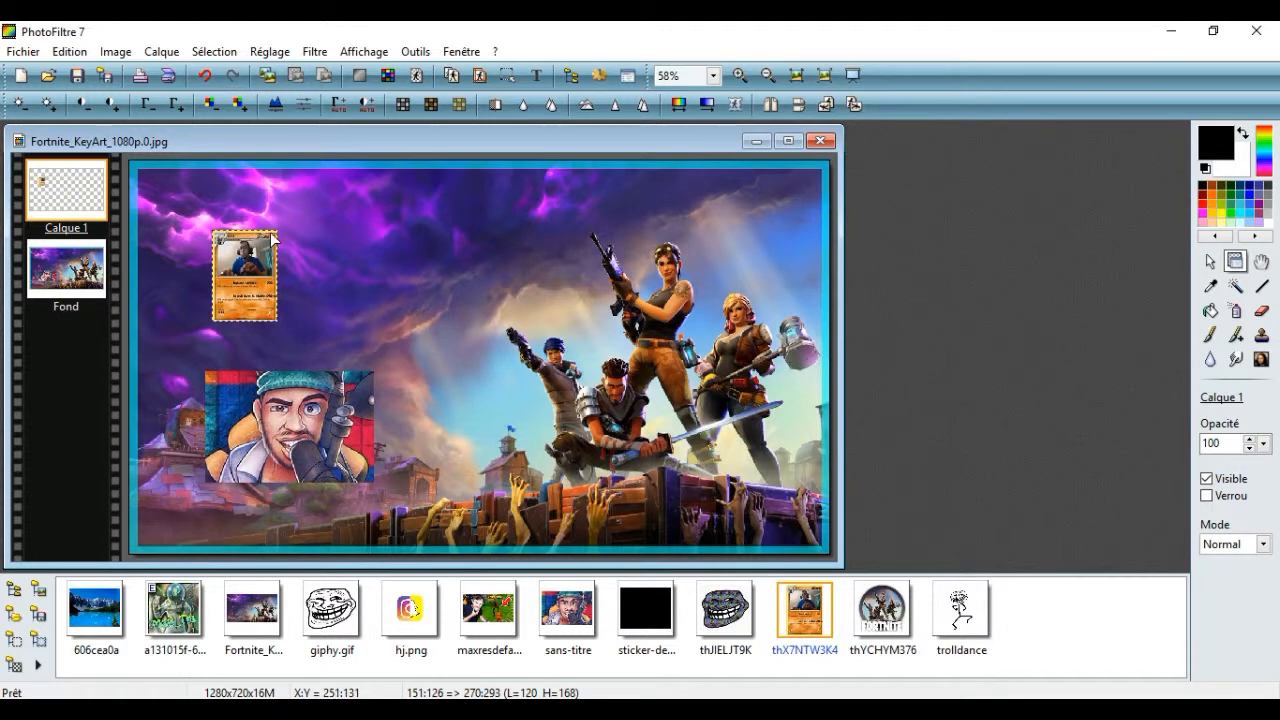
{"action": "double_click", "coordinate": [271, 272]}
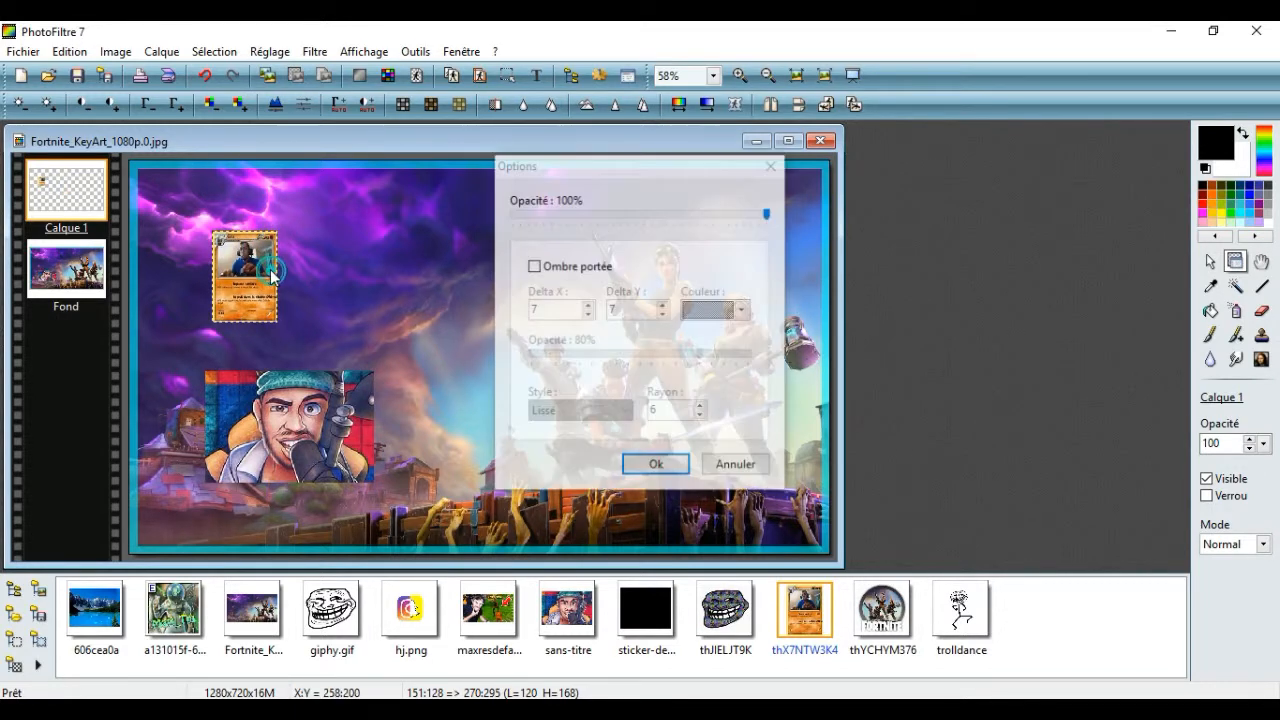
{"action": "left_click", "coordinate": [656, 464]}
Enlarge the card layer to about 197 × 276 pixels above the portrait, matching the reference thumbnail, and merge it with the layer below
{"action": "right_click", "coordinate": [266, 268]}
{"action": "left_click", "coordinate": [365, 391]}
{"action": "left_click_drag", "start_coordinate": [277, 233], "coordinate": [304, 188]}
{"action": "left_click_drag", "start_coordinate": [266, 268], "coordinate": [257, 281]}
{"action": "key", "text": "alt+Tab"}
{"action": "left_click_drag", "start_coordinate": [868, 107], "coordinate": [671, 126]}
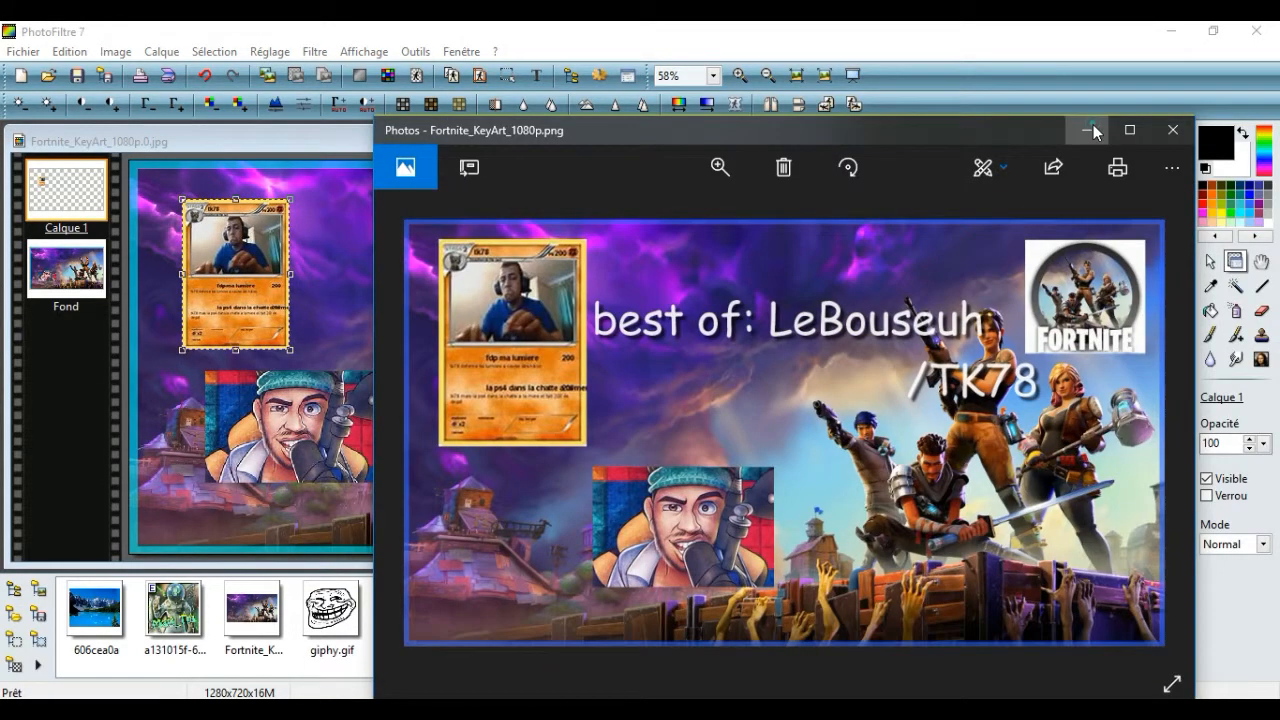
{"action": "left_click", "coordinate": [1093, 129]}
{"action": "right_click", "coordinate": [221, 313]}
{"action": "left_click", "coordinate": [258, 323]}
{"action": "right_click", "coordinate": [244, 290]}
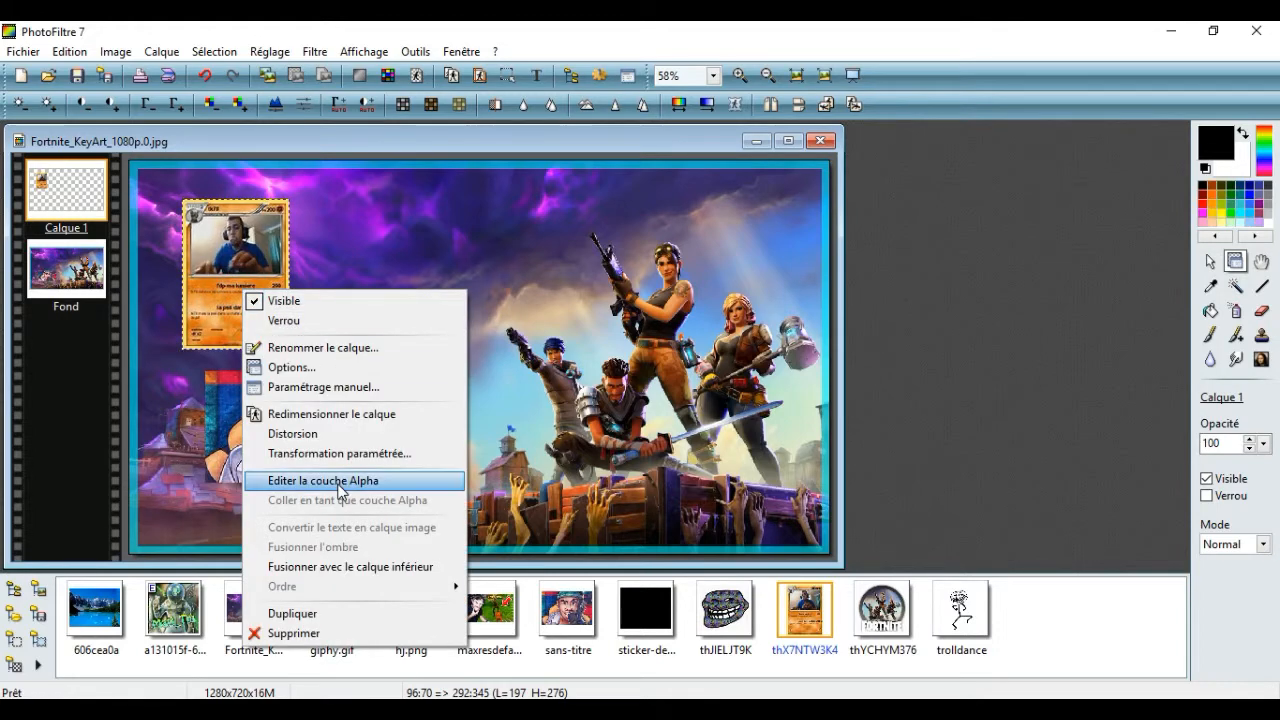
{"action": "left_click", "coordinate": [355, 566]}
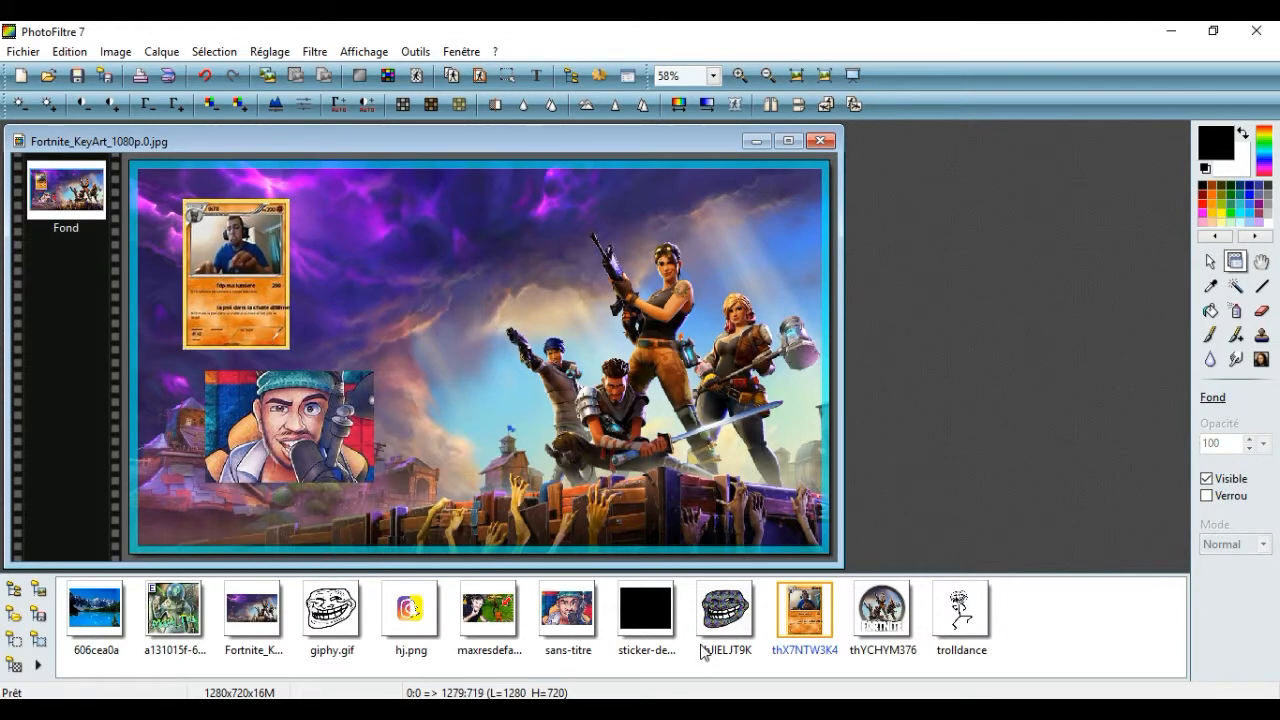
Check the reference thumbnail in Photos, then add the thYCHYM376 Fortnite logo as a layer in the upper-right part of the background
{"action": "left_click", "coordinate": [484, 709]}
{"action": "left_click", "coordinate": [1087, 130]}
{"action": "left_click_drag", "start_coordinate": [880, 610], "coordinate": [734, 205]}
{"action": "left_click_drag", "start_coordinate": [492, 340], "coordinate": [640, 275]}
Enlarge the Fortnite logo layer to about 266 × 252 pixels in the background's upper-right corner and merge it with the layer below
{"action": "right_click", "coordinate": [640, 282]}
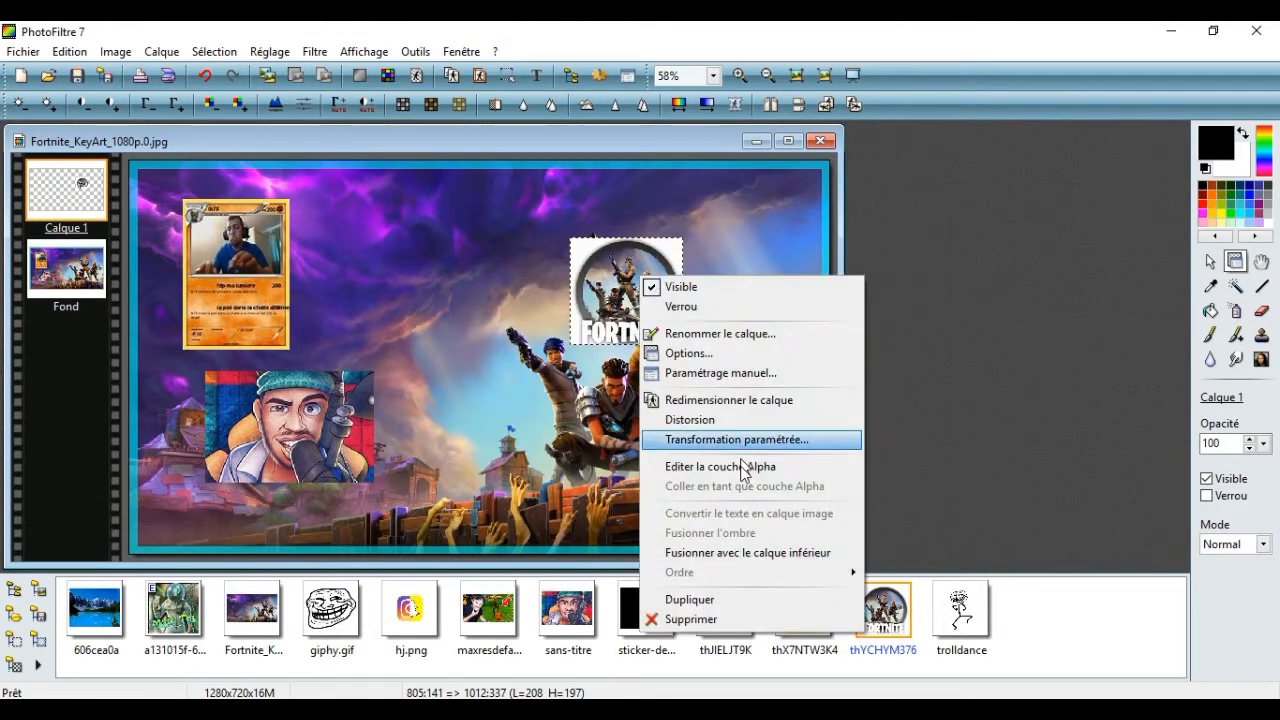
{"action": "left_click", "coordinate": [729, 400]}
{"action": "left_click_drag", "start_coordinate": [683, 344], "coordinate": [717, 375]}
{"action": "left_click_drag", "start_coordinate": [672, 336], "coordinate": [778, 267]}
{"action": "right_click", "coordinate": [726, 280]}
{"action": "left_click", "coordinate": [773, 292]}
{"action": "right_click", "coordinate": [760, 266]}
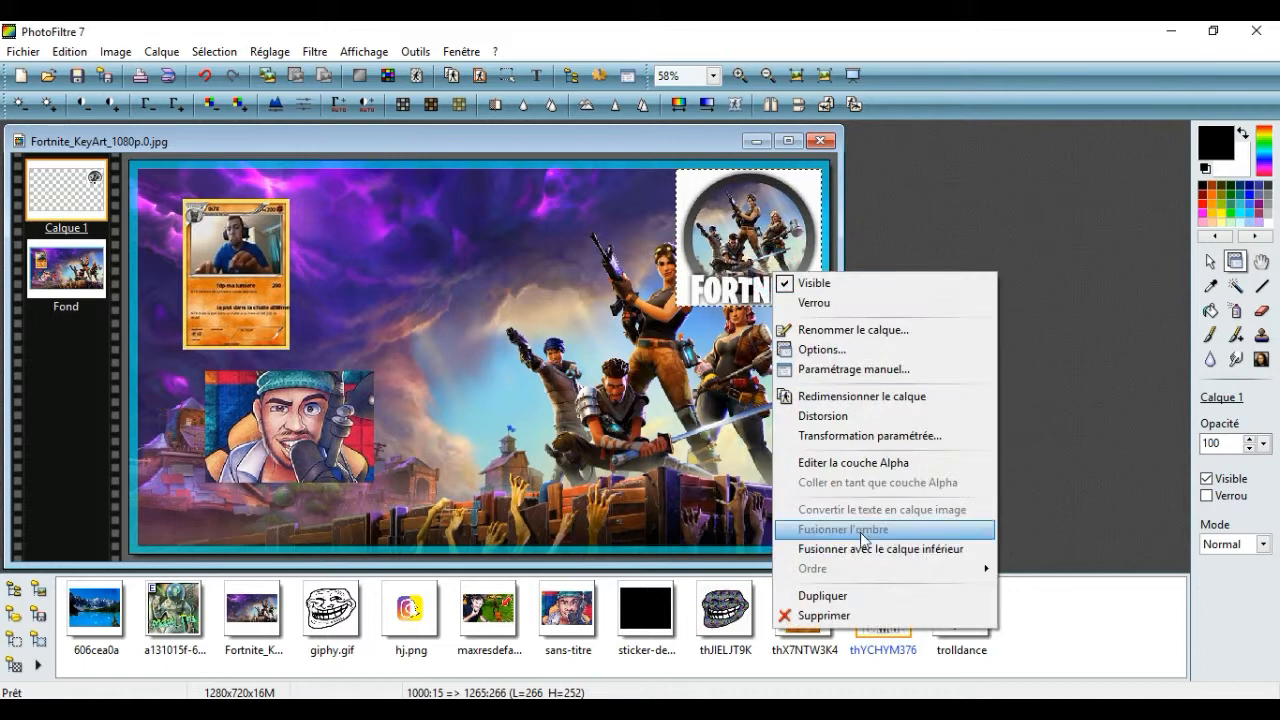
{"action": "left_click", "coordinate": [860, 545]}
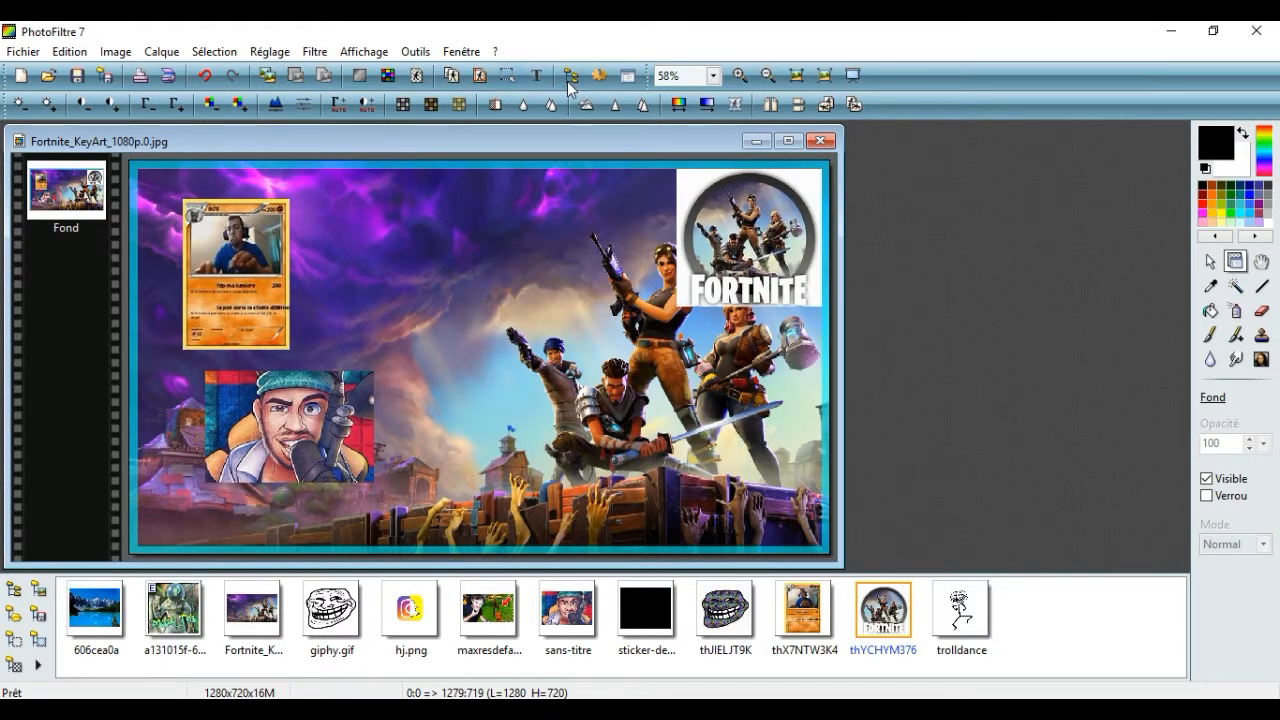
Start a text layer, try the fonts Courier New, Georgia, Leelawadee UI and Marlett, and choose Microsoft YaHei UI Light
{"action": "left_click", "coordinate": [537, 76]}
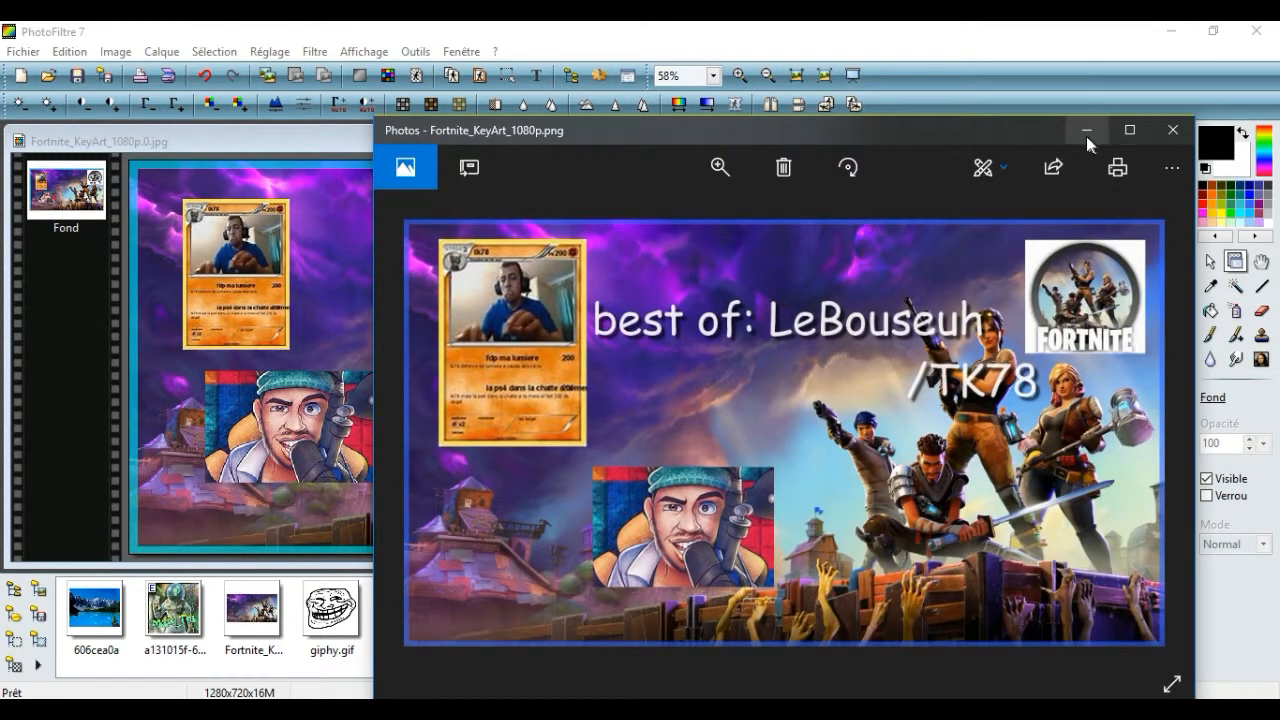
{"action": "left_click", "coordinate": [1086, 131]}
{"action": "left_click", "coordinate": [488, 249]}
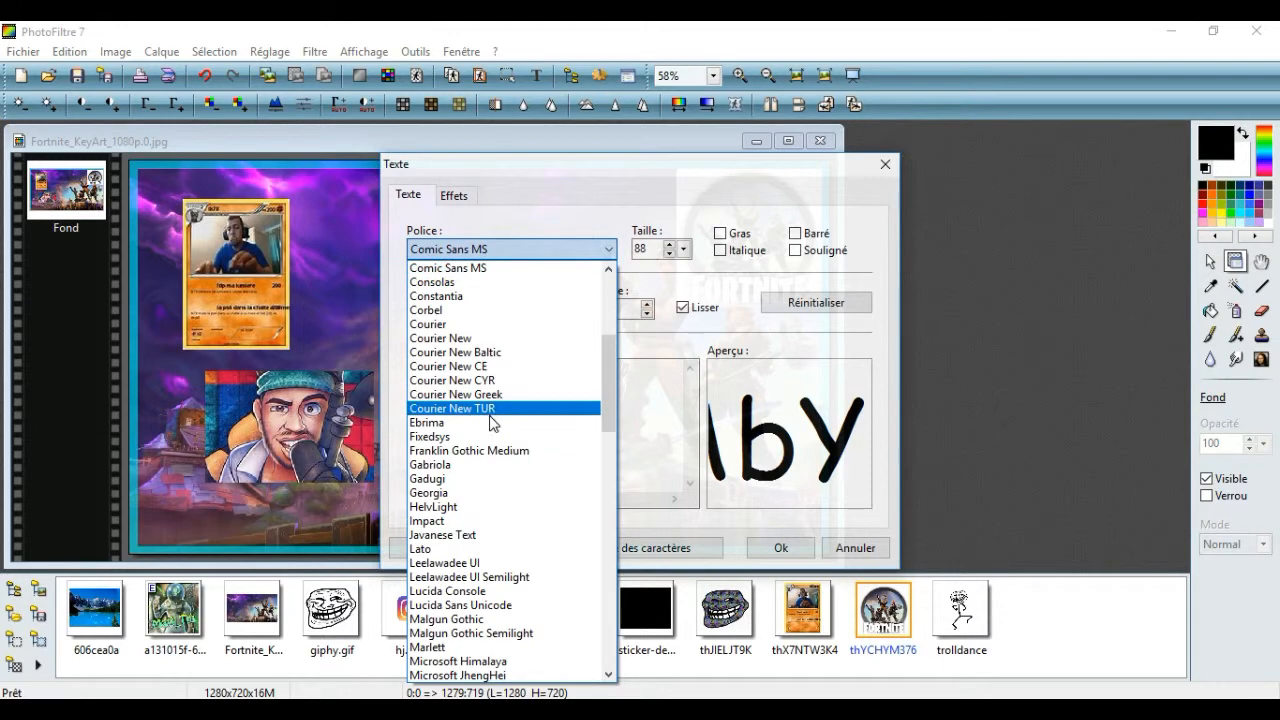
{"action": "left_click", "coordinate": [489, 339]}
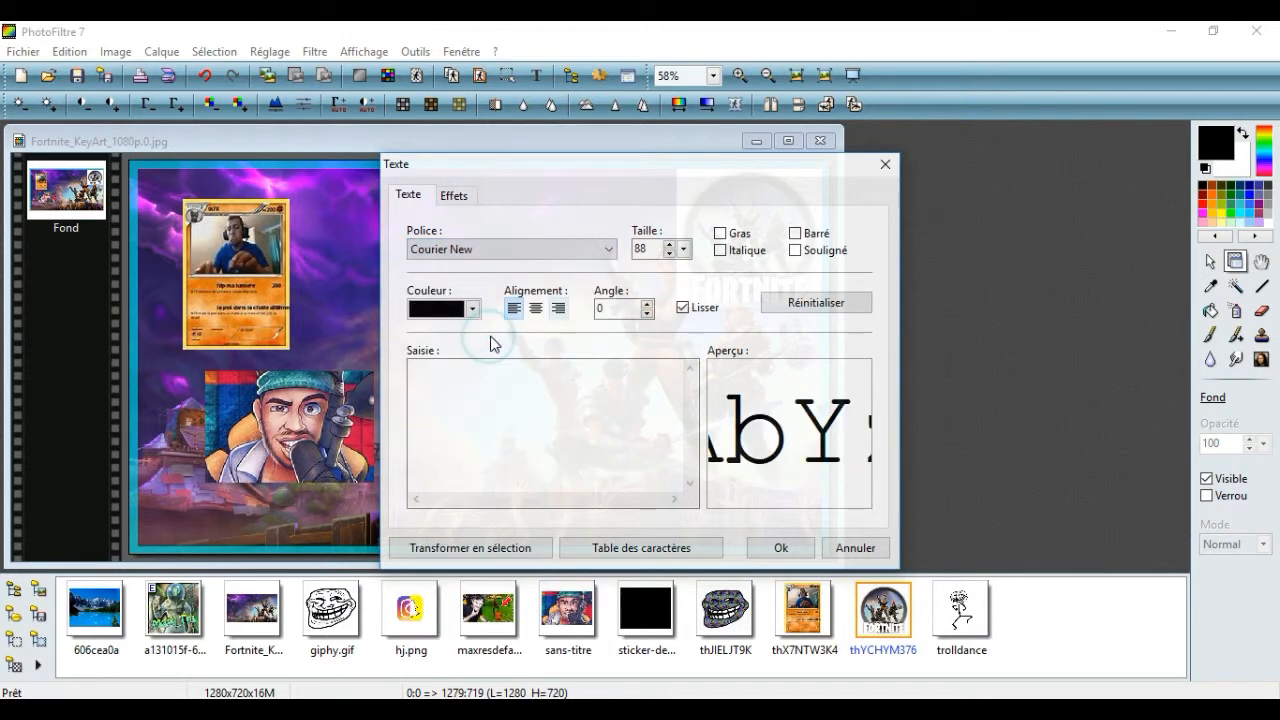
{"action": "left_click", "coordinate": [525, 251]}
{"action": "left_click", "coordinate": [528, 423]}
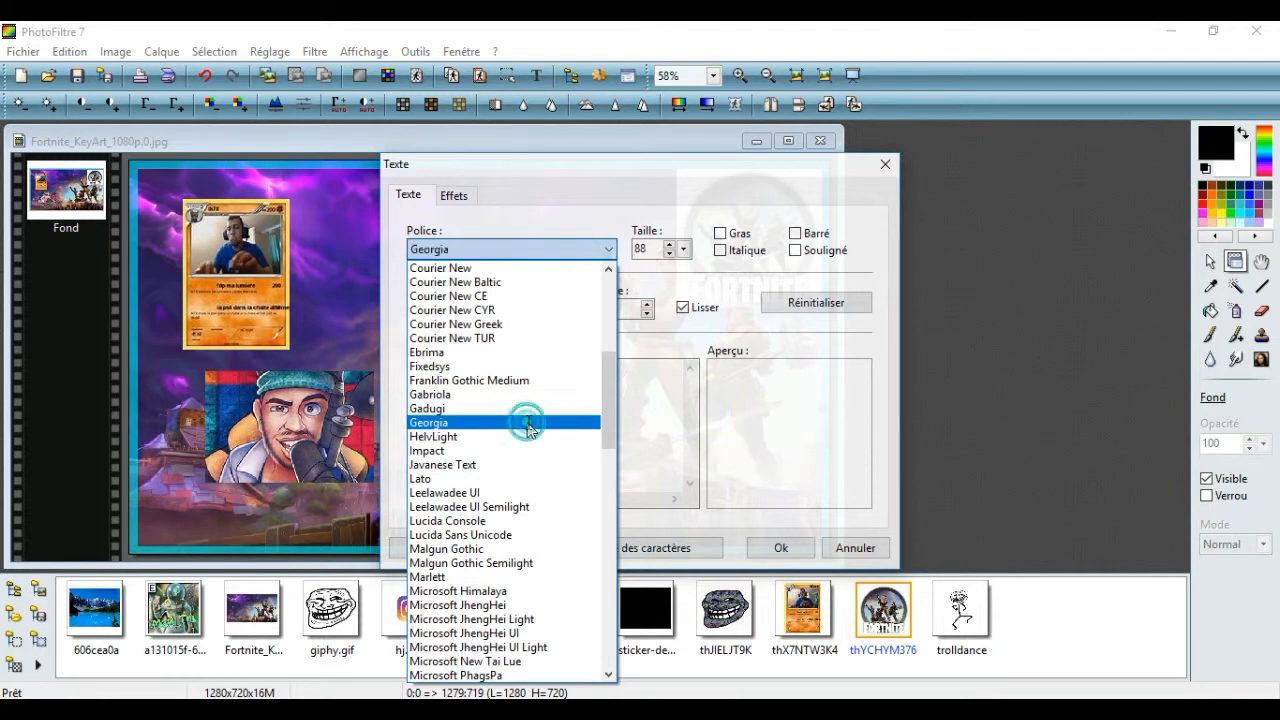
{"action": "left_click", "coordinate": [562, 257]}
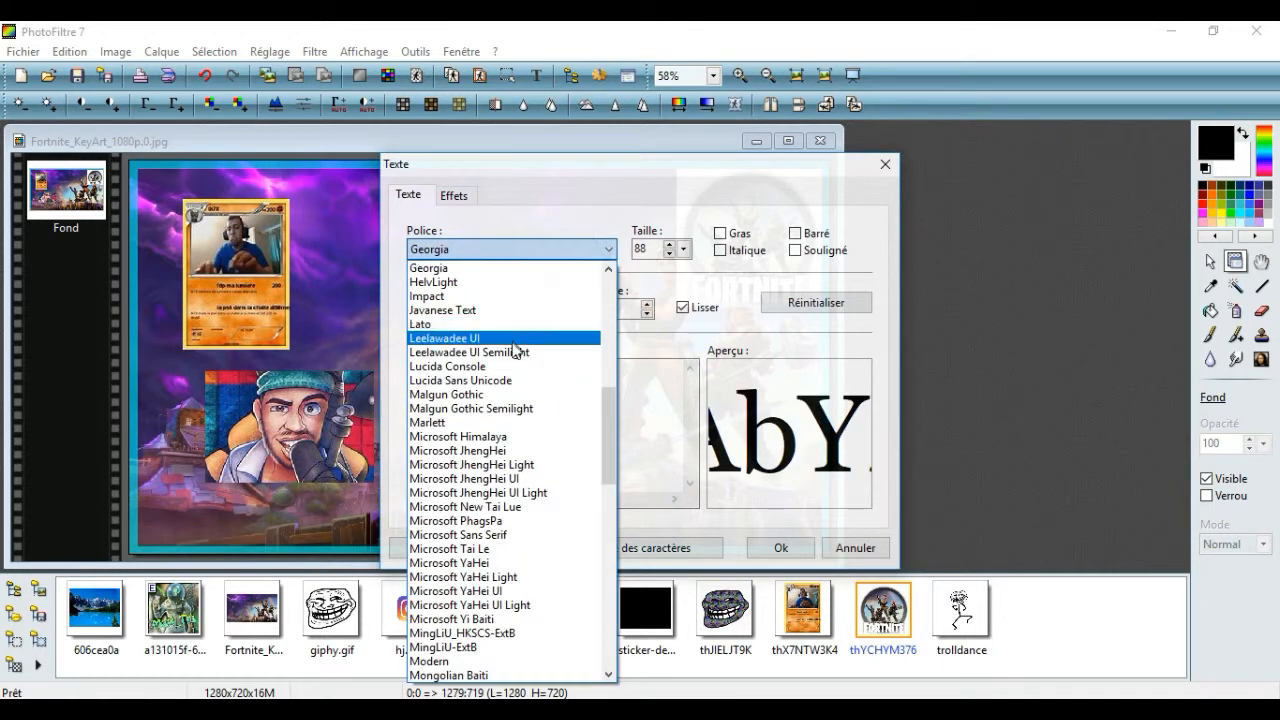
{"action": "left_click", "coordinate": [512, 340]}
{"action": "left_click", "coordinate": [515, 250]}
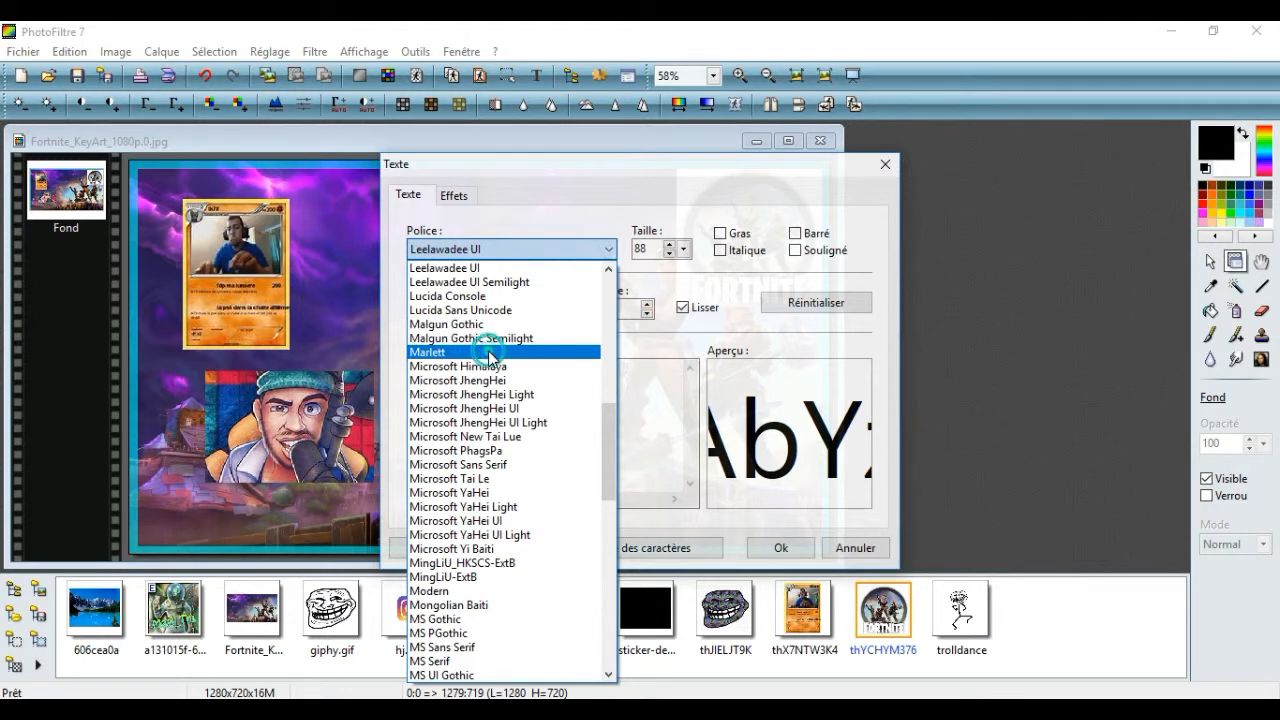
{"action": "left_click", "coordinate": [489, 352]}
{"action": "left_click", "coordinate": [521, 249]}
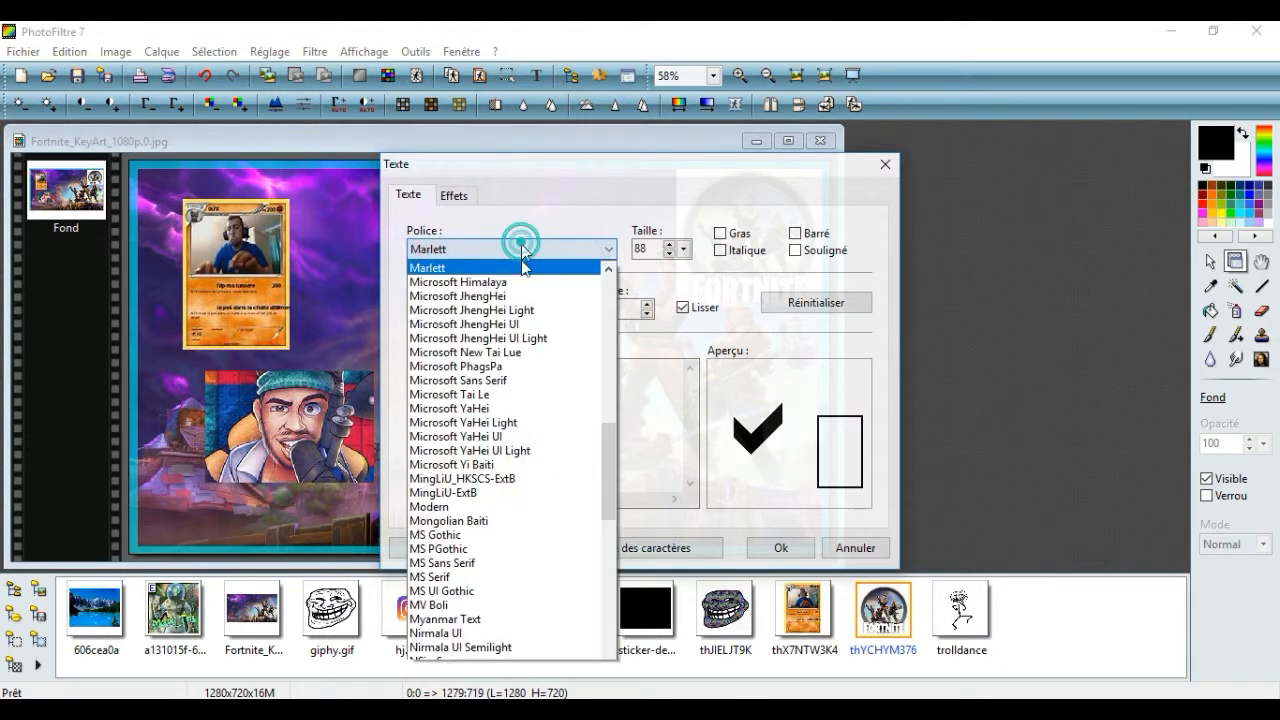
{"action": "left_click", "coordinate": [512, 449]}
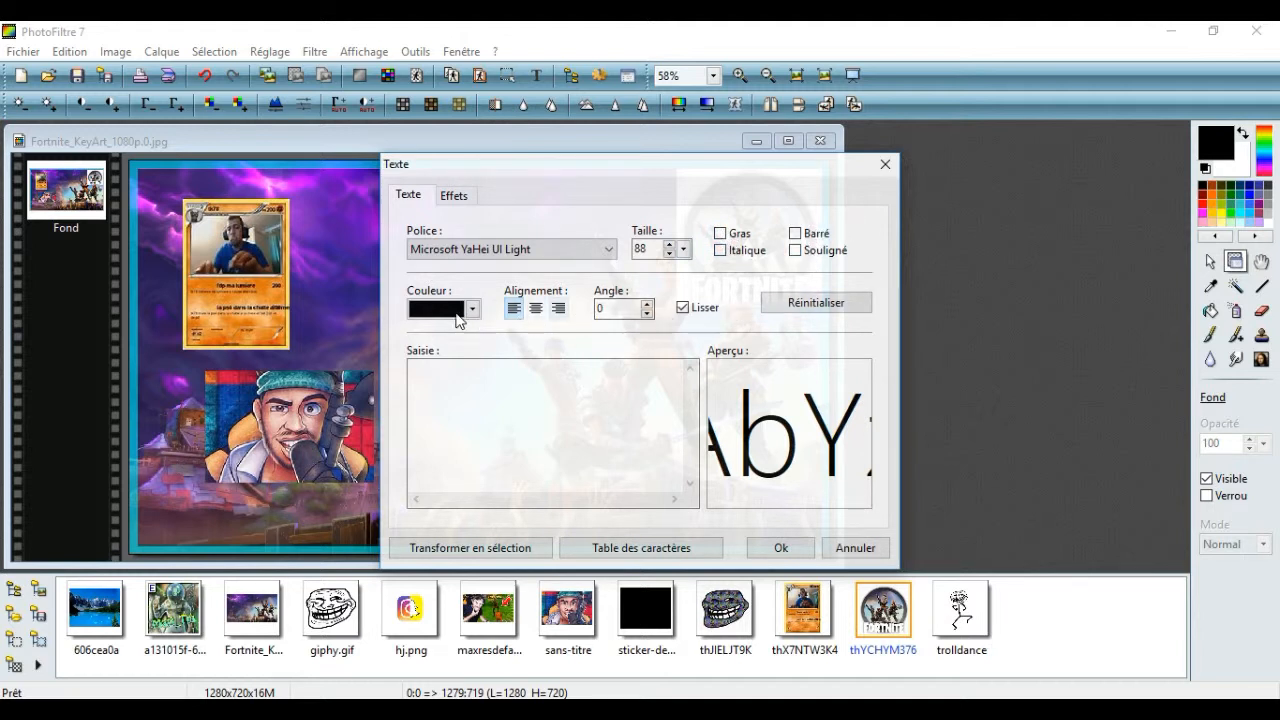
Enter the two-line title "BEST OF:LEBOUSEUH /TK78" and place it between the card and the Fortnite logo
{"action": "left_click", "coordinate": [466, 381]}
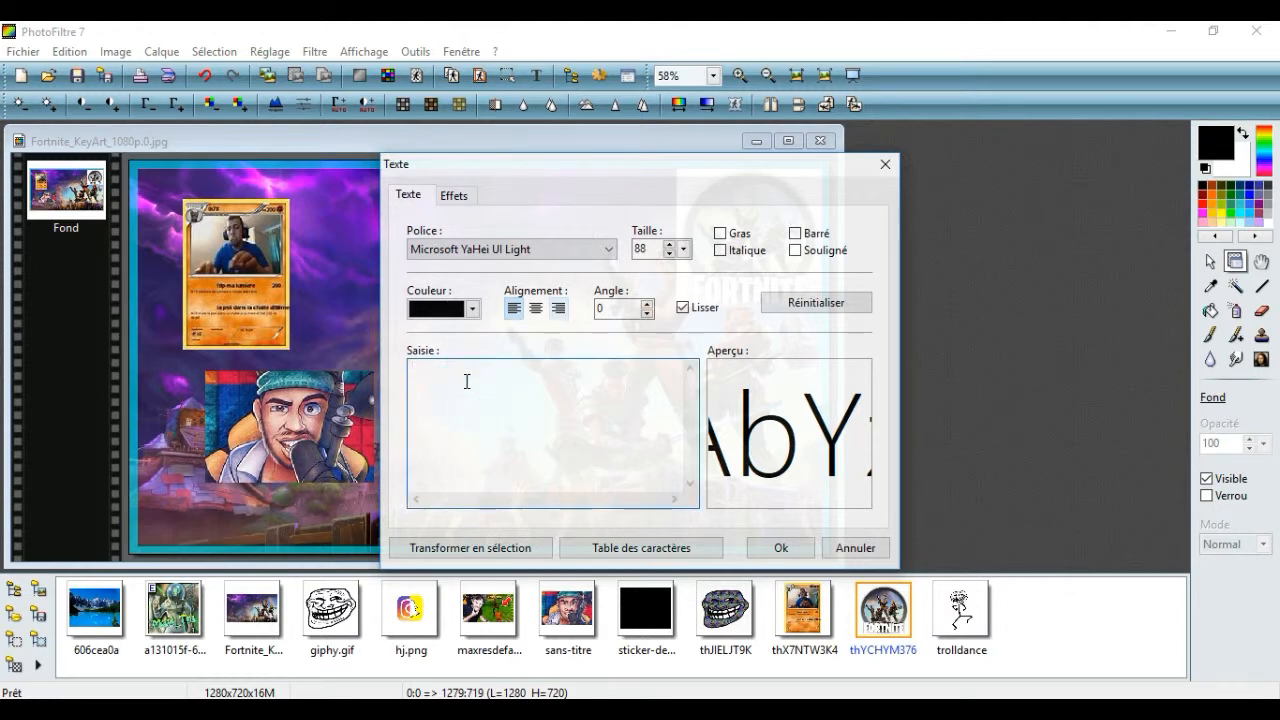
{"action": "type", "text": "BEST OF"}
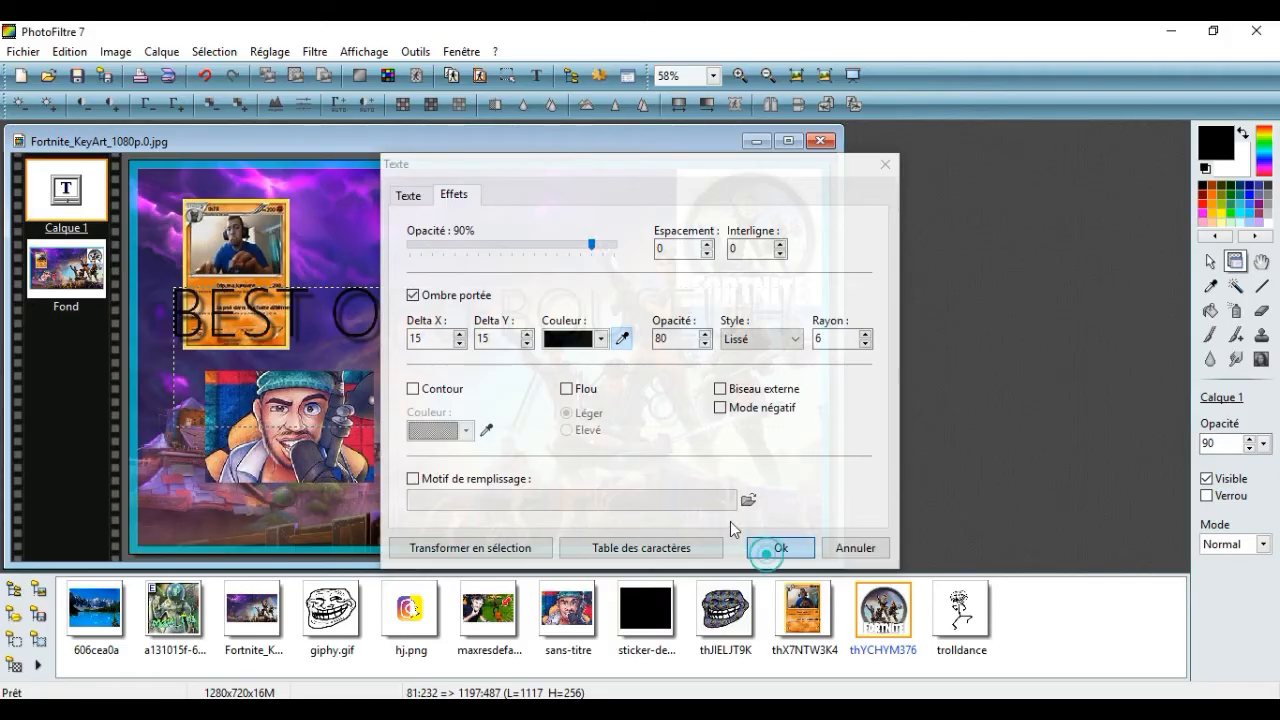
{"action": "left_click", "coordinate": [770, 548]}
{"action": "left_click_drag", "start_coordinate": [460, 303], "coordinate": [587, 227]}
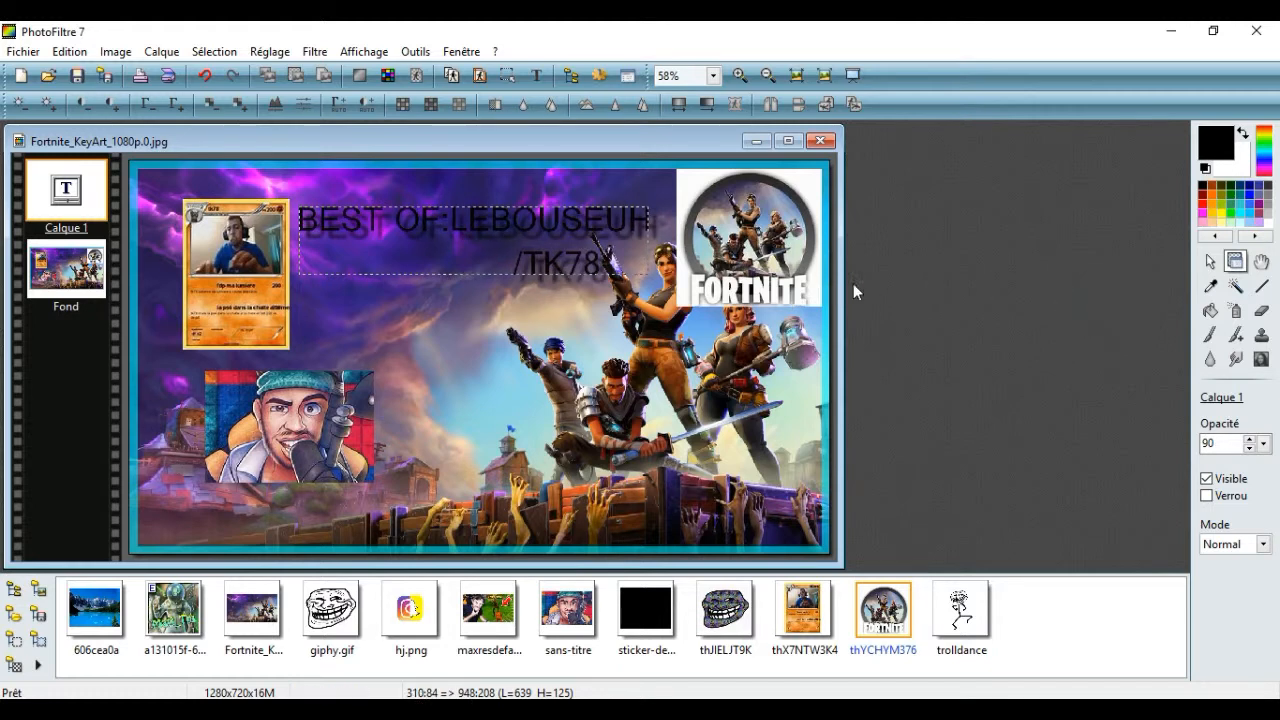
Try to merge the title text layer with the background
{"action": "key", "text": "ctrl+e"}
{"action": "right_click", "coordinate": [570, 258]}
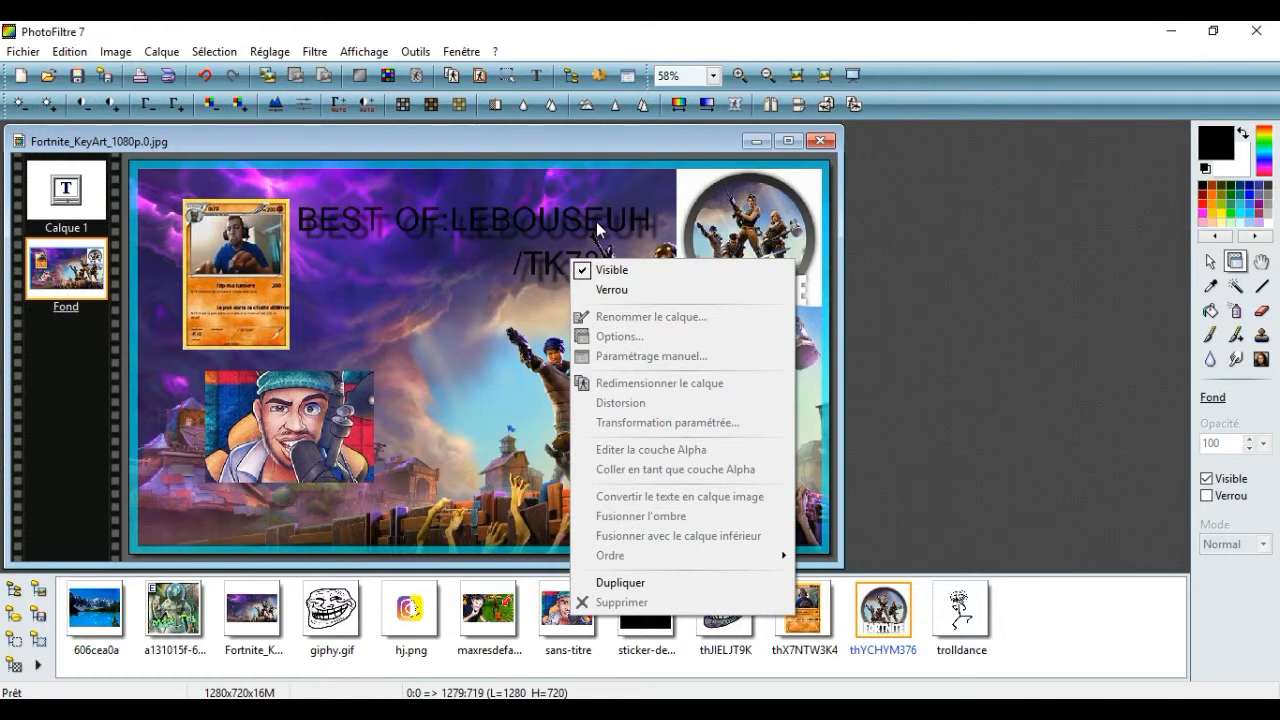
{"action": "right_click", "coordinate": [599, 222]}
{"action": "left_click", "coordinate": [917, 211]}
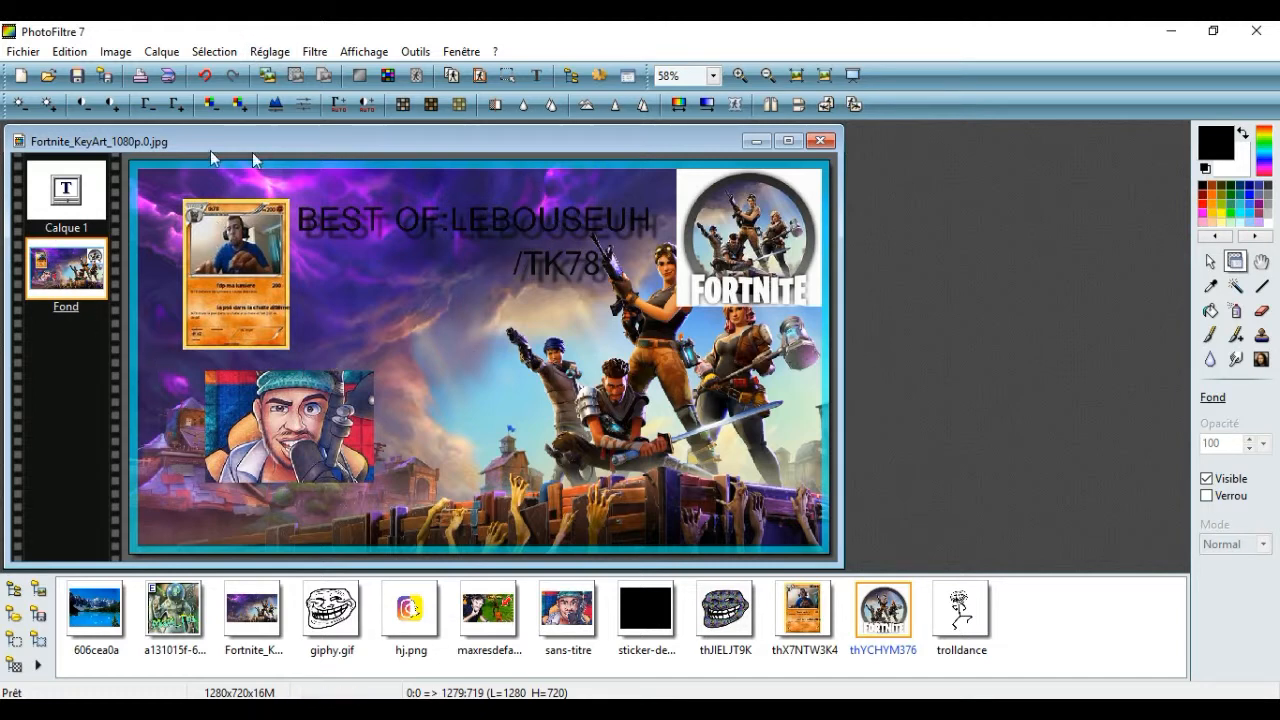
Open Save As for the thumbnail, then view the finished Fortnite_KeyArt_1080p.png example maximized in Photos
{"action": "left_click", "coordinate": [25, 51]}
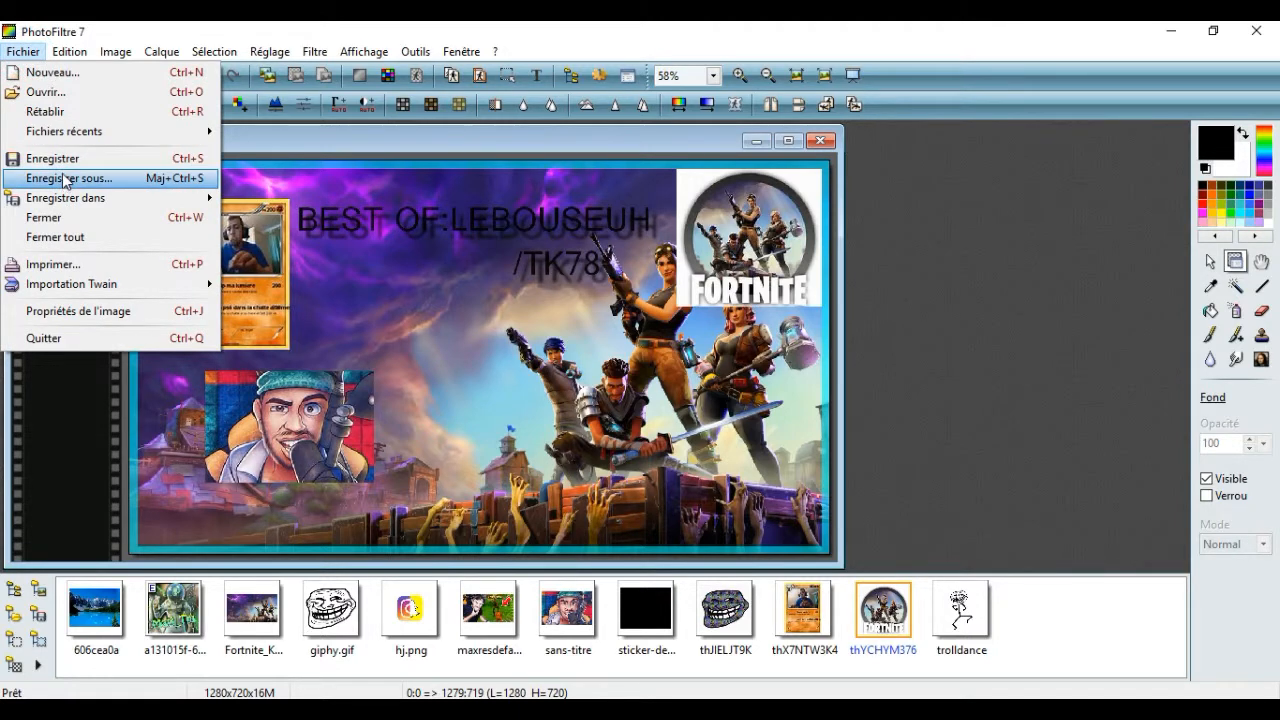
{"action": "left_click", "coordinate": [65, 180]}
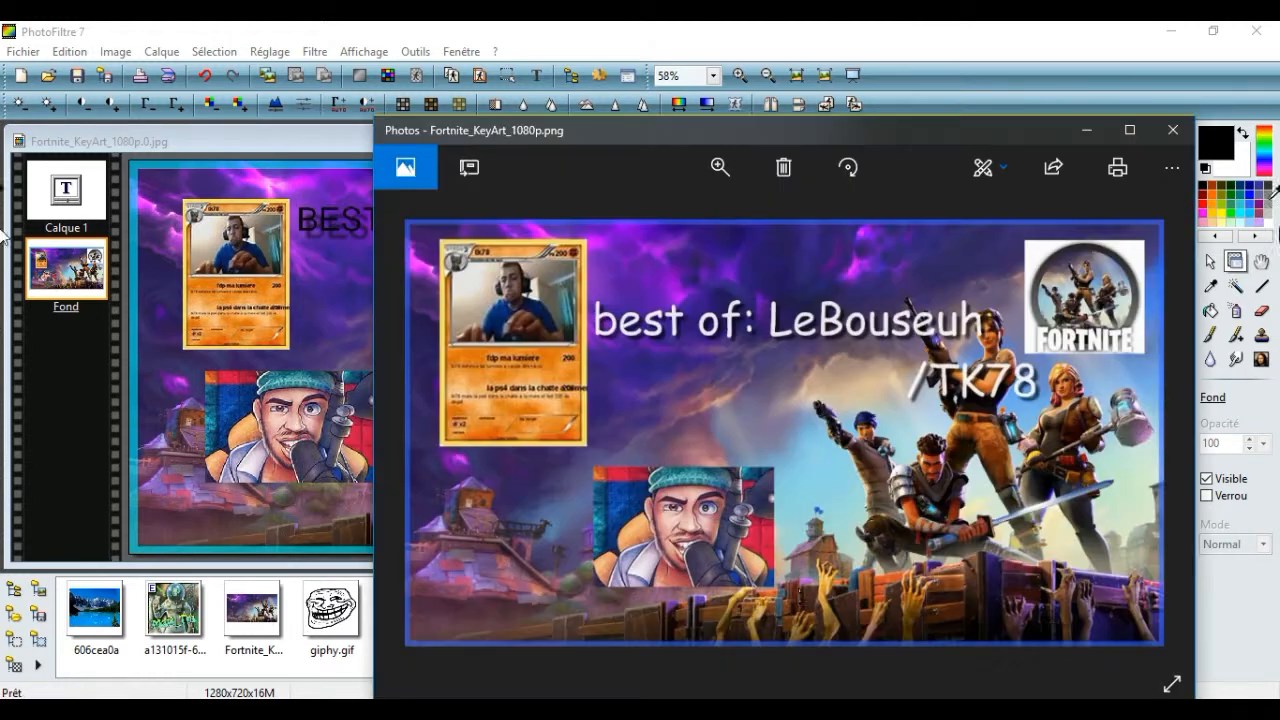
{"action": "left_click", "coordinate": [1135, 132]}
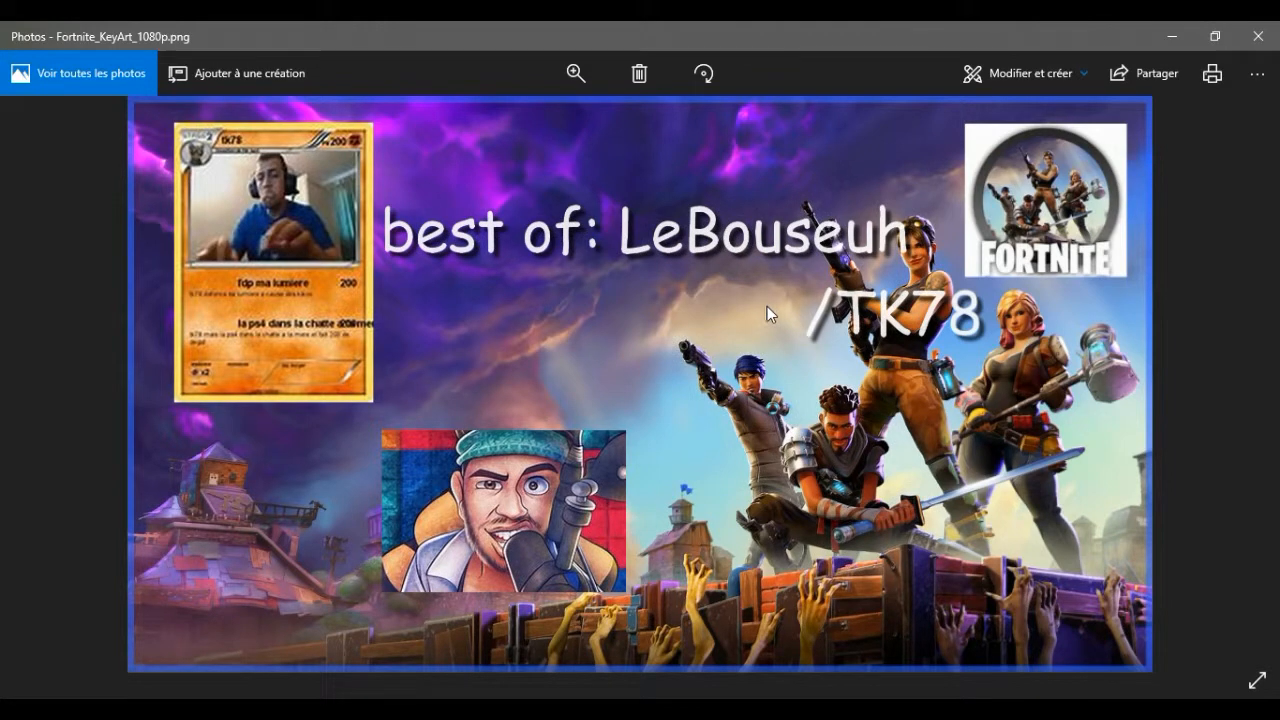